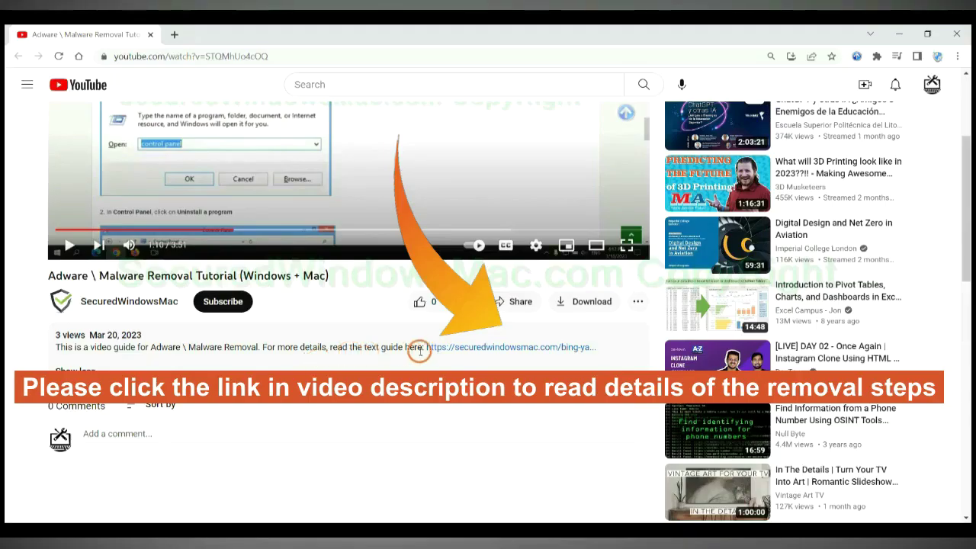
Open the securedwindowsmac.com removal guide from the YouTube video description in a new tab
{"action": "left_click", "coordinate": [466, 350]}
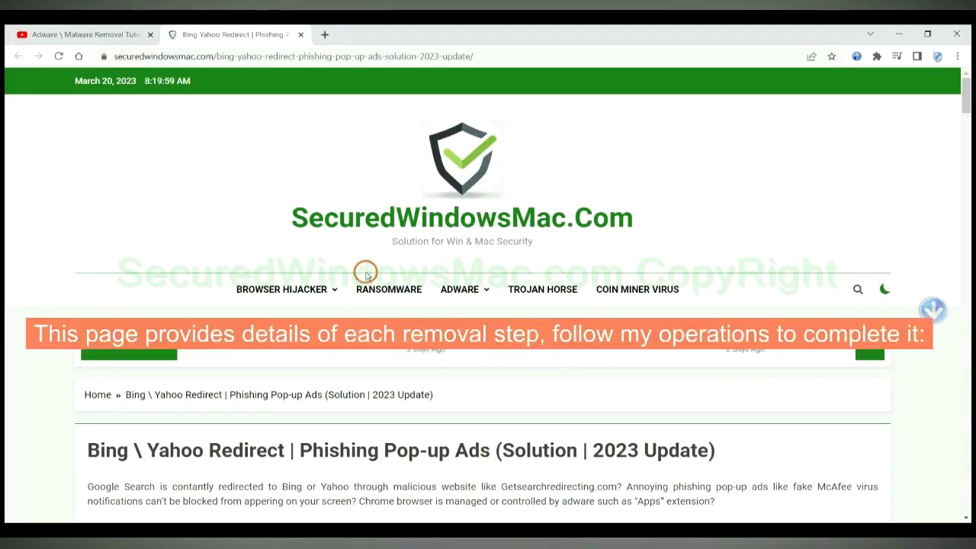
Scroll the guide down to the Instant Automatic Removal section
{"action": "scroll", "coordinate": [691, 230], "scroll_direction": "down", "scroll_amount": 15}
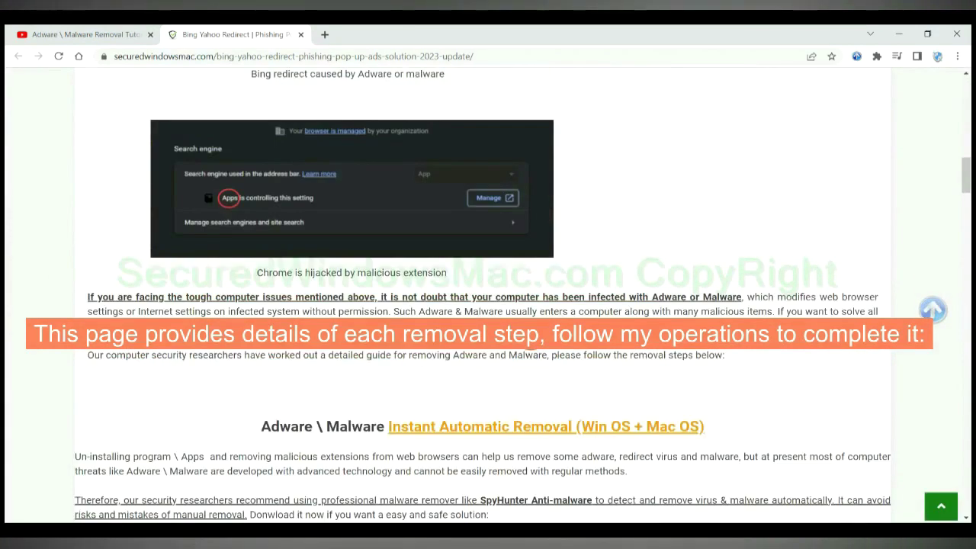
{"action": "scroll", "coordinate": [527, 338], "scroll_direction": "down", "scroll_amount": 2}
{"action": "scroll", "coordinate": [528, 338], "scroll_direction": "down", "scroll_amount": 1}
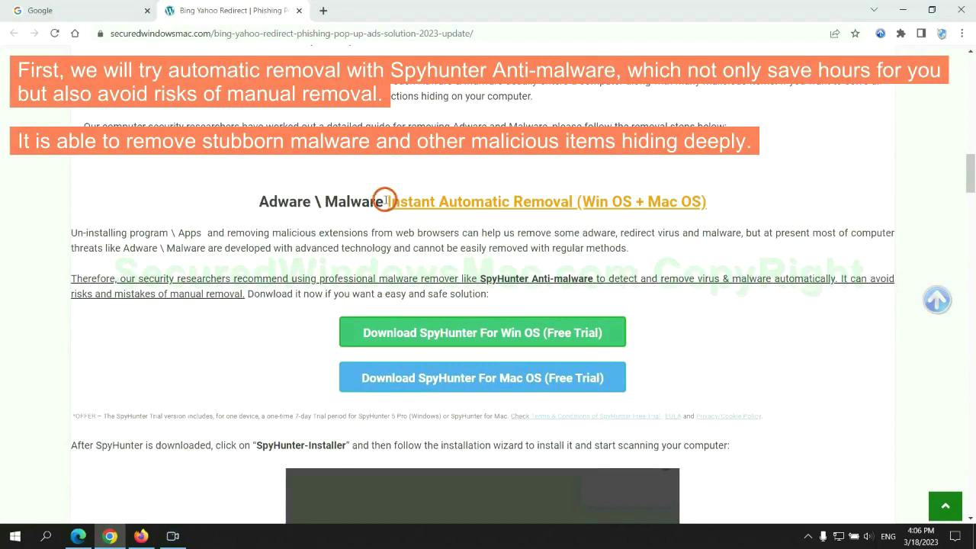
{"action": "left_click_drag", "start_coordinate": [385, 200], "coordinate": [573, 201]}
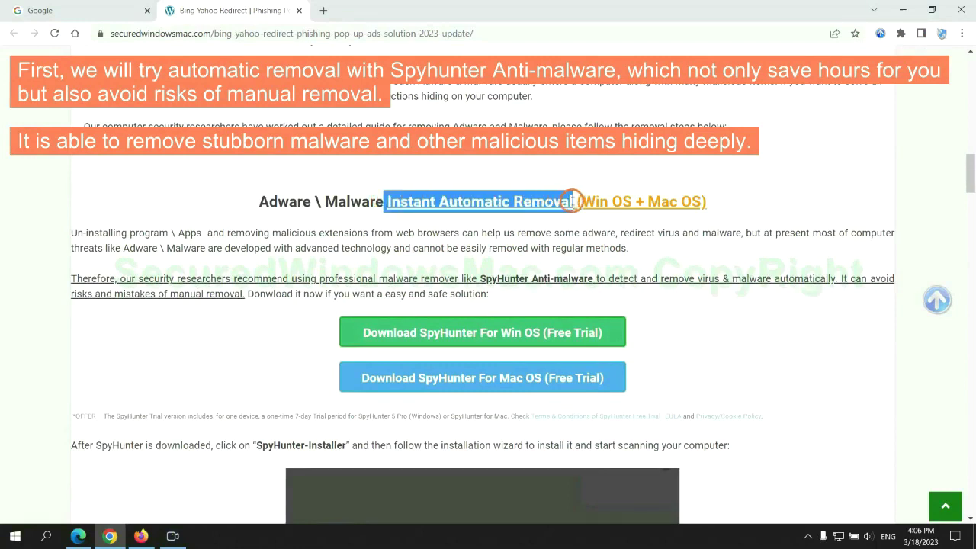
{"action": "left_click", "coordinate": [488, 171]}
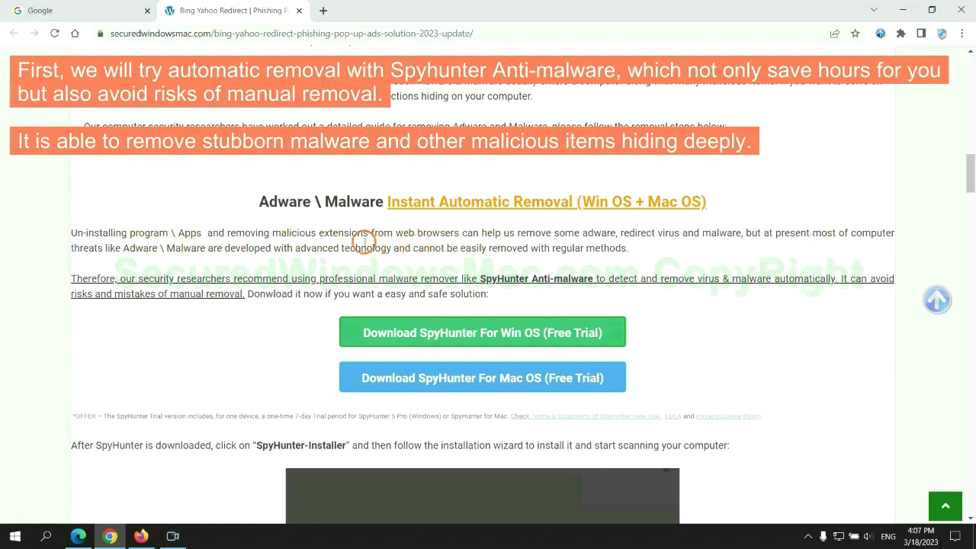
Download SpyHunter-Installer.exe for Windows and keep it despite the harmful-file warning
{"action": "scroll", "coordinate": [485, 276], "scroll_direction": "down", "scroll_amount": 1}
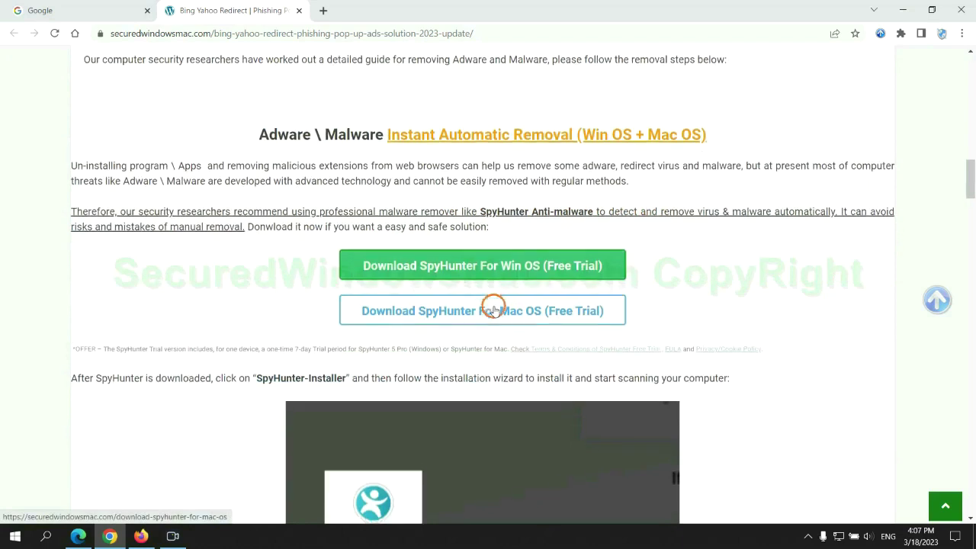
{"action": "scroll", "coordinate": [493, 305], "scroll_direction": "down", "scroll_amount": 2}
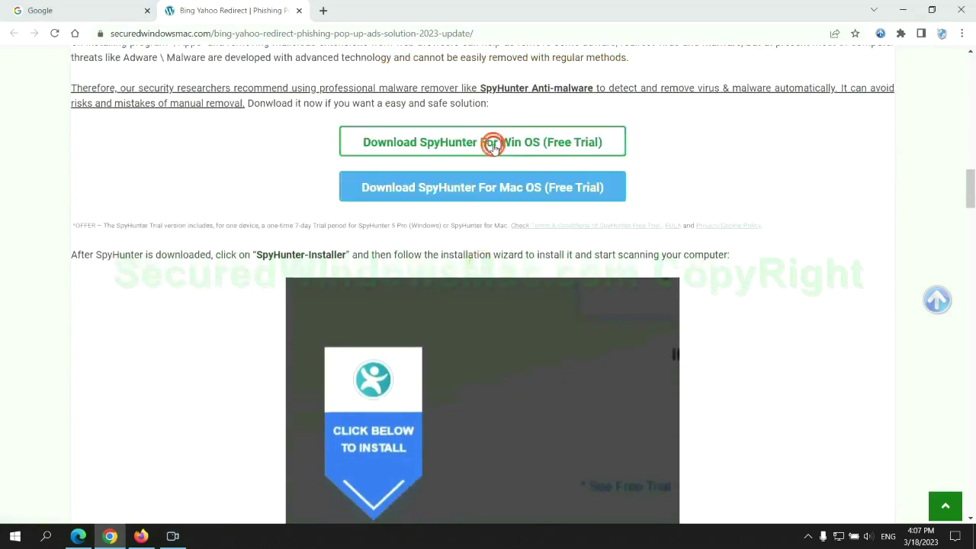
{"action": "left_click", "coordinate": [493, 144]}
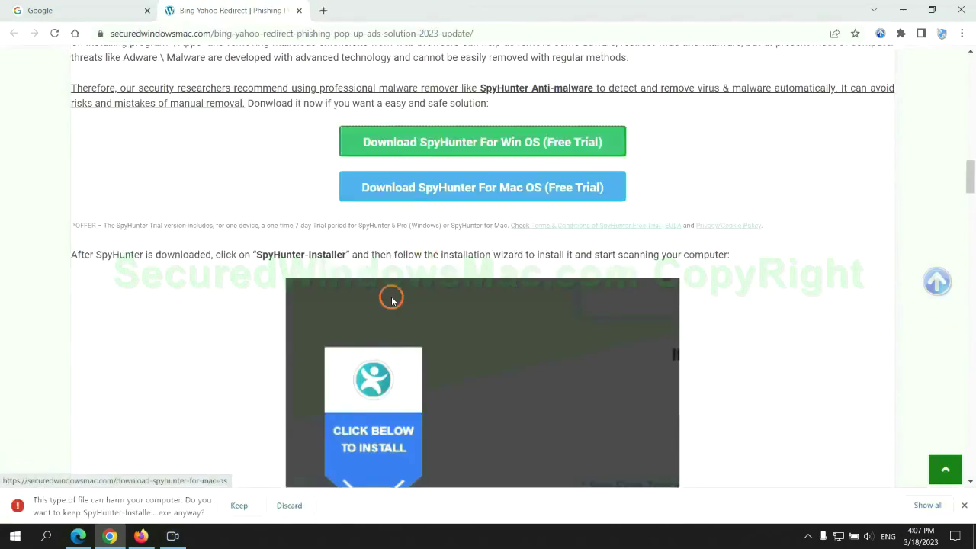
{"action": "left_click", "coordinate": [238, 503]}
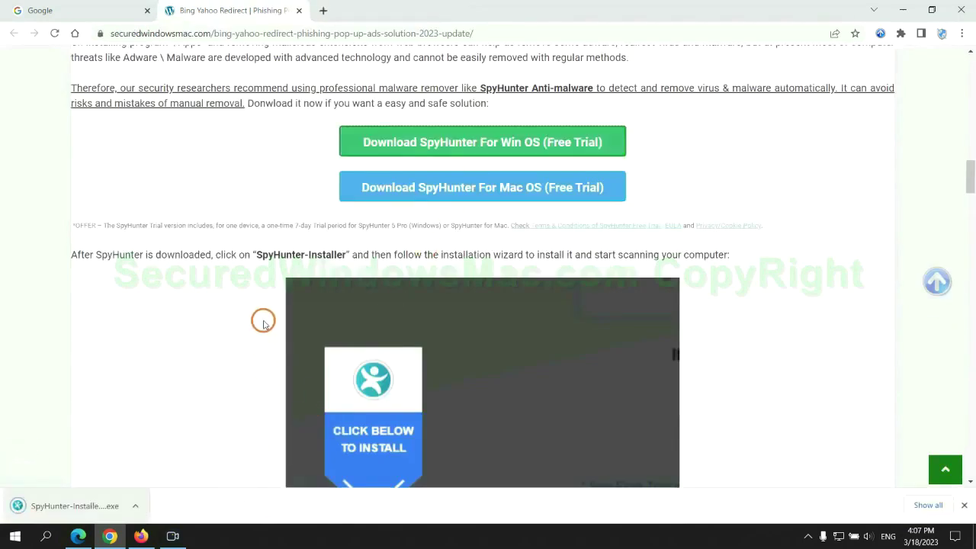
Install SpyHunter 5 with the EULA accepted, scan, and proceed to the FREE Trial (7-Days) registration
{"action": "left_click", "coordinate": [93, 507]}
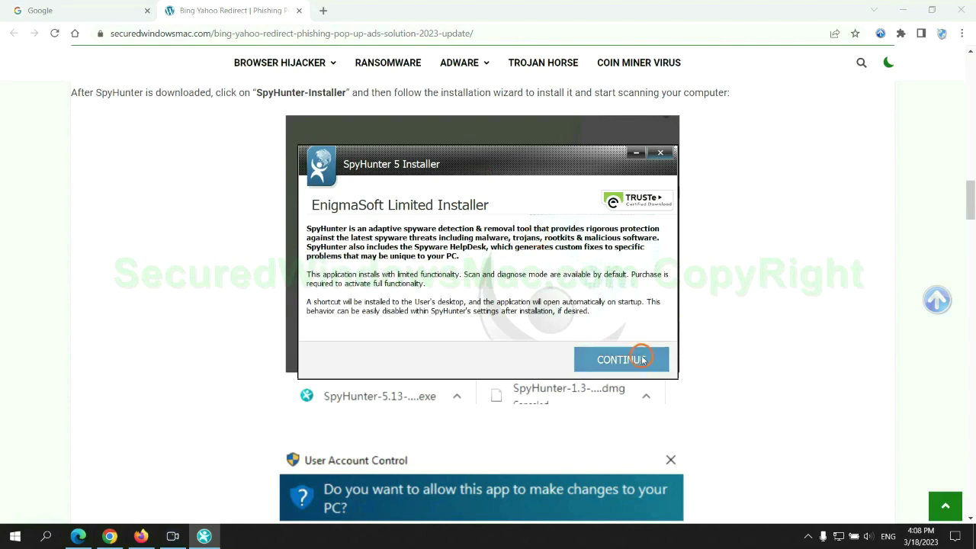
{"action": "left_click", "coordinate": [641, 356]}
{"action": "left_click", "coordinate": [491, 328]}
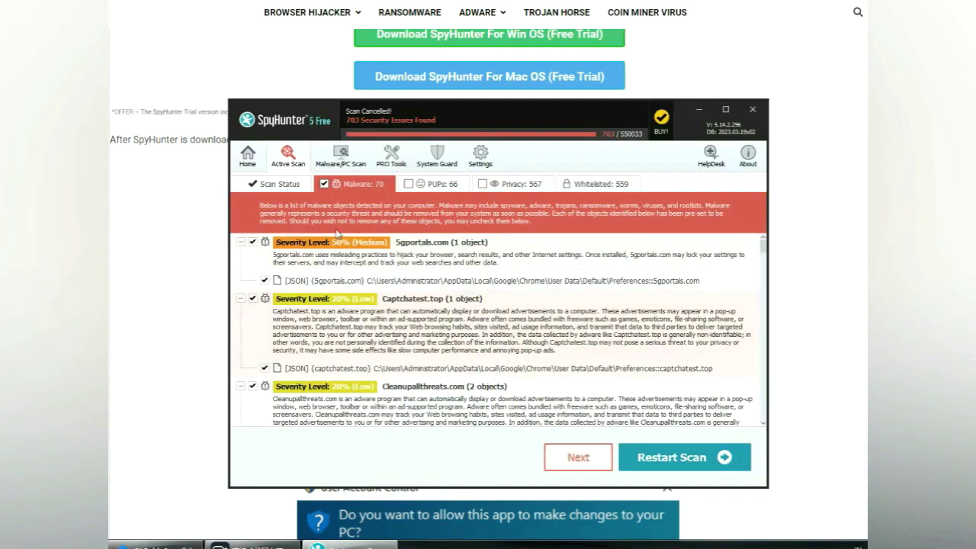
{"action": "left_click", "coordinate": [578, 457]}
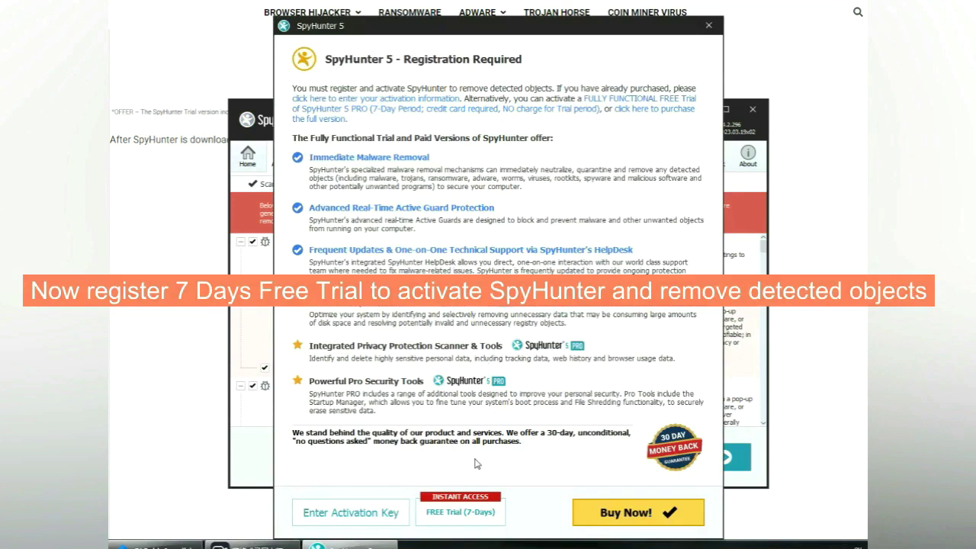
{"action": "left_click", "coordinate": [460, 513]}
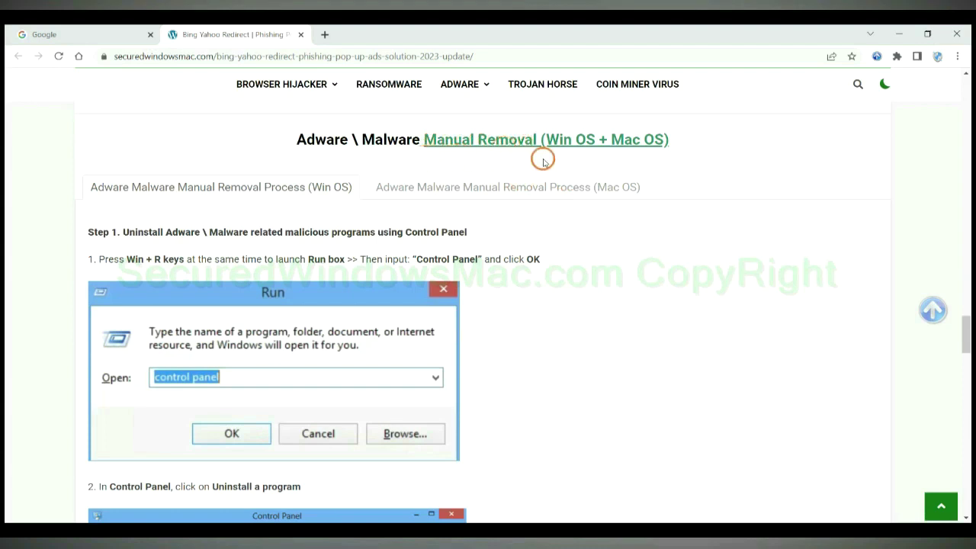
Show the guide's Win OS manual removal tab and scroll to Step 1 on uninstalling via Control Panel
{"action": "left_click_drag", "start_coordinate": [548, 143], "coordinate": [596, 141]}
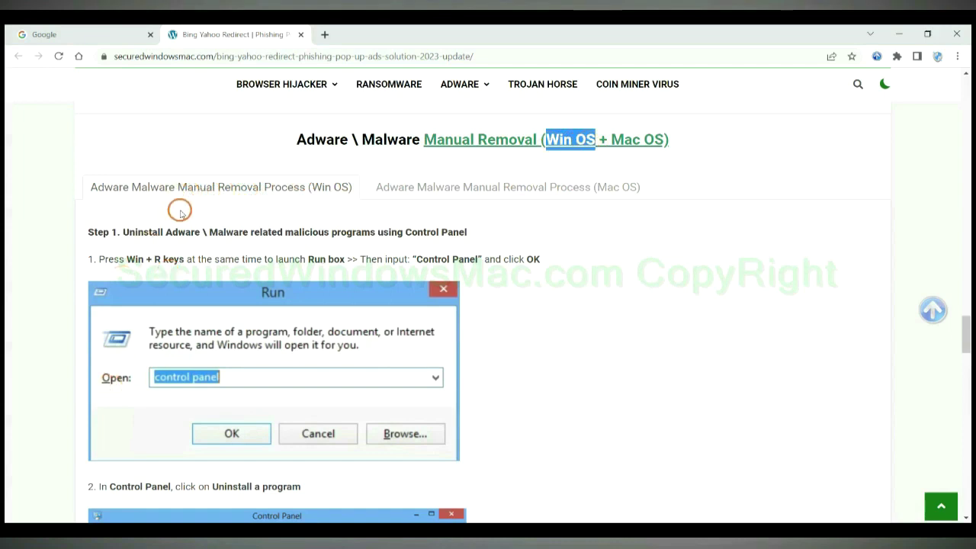
{"action": "left_click_drag", "start_coordinate": [610, 139], "coordinate": [664, 139]}
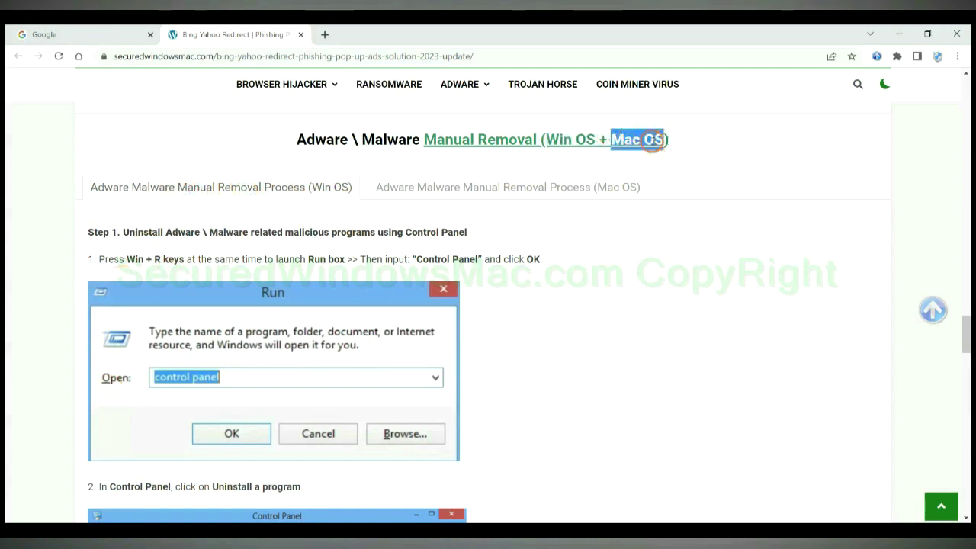
{"action": "left_click", "coordinate": [499, 186]}
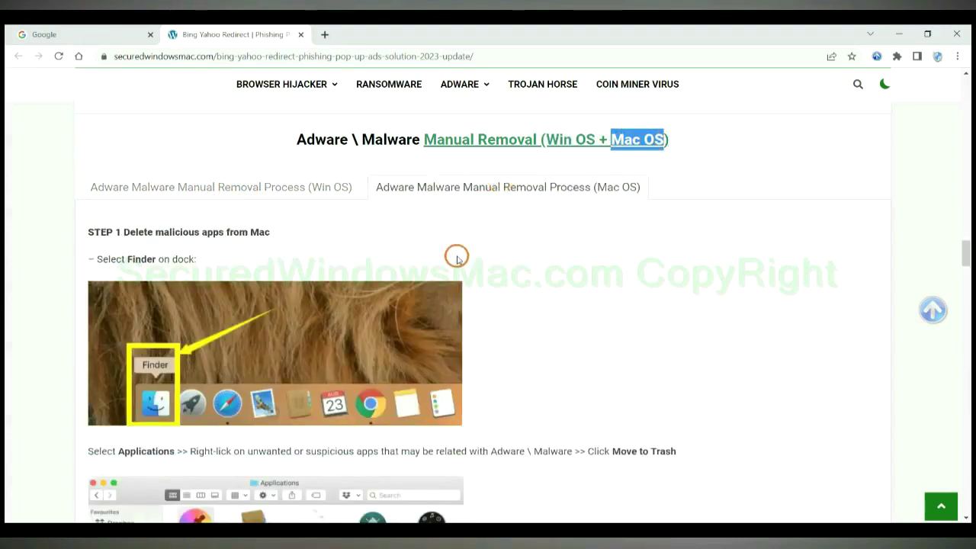
{"action": "scroll", "coordinate": [457, 258], "scroll_direction": "up", "scroll_amount": 1}
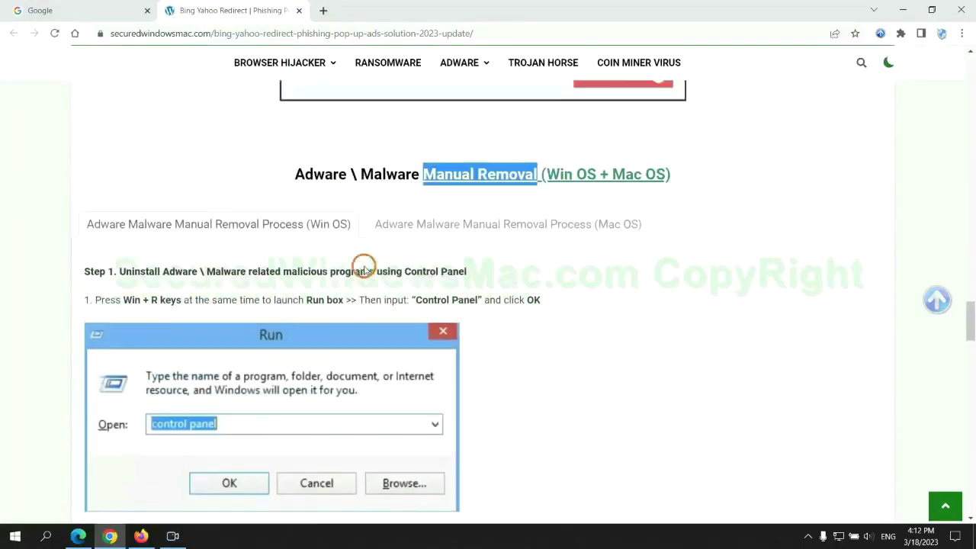
{"action": "scroll", "coordinate": [365, 268], "scroll_direction": "up", "scroll_amount": 1}
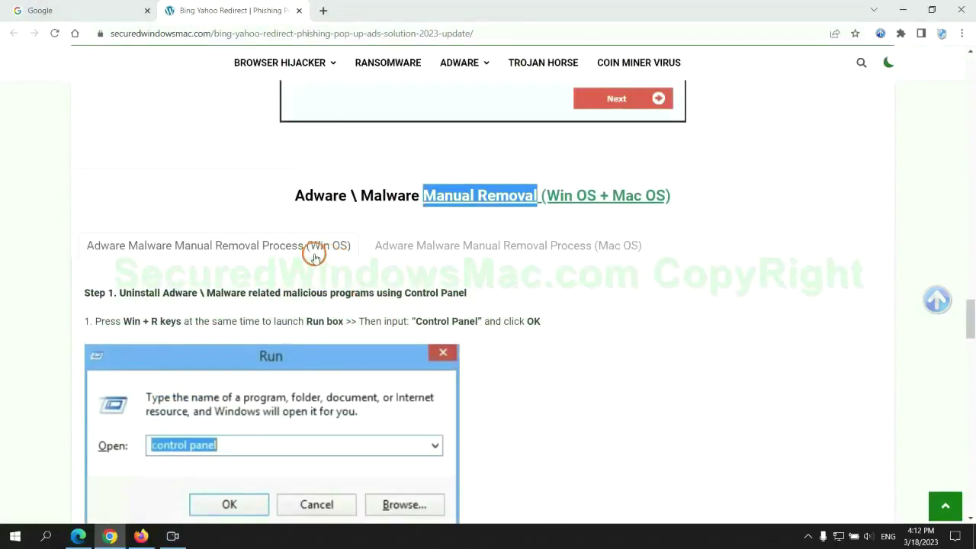
{"action": "scroll", "coordinate": [257, 246], "scroll_direction": "down", "scroll_amount": 2}
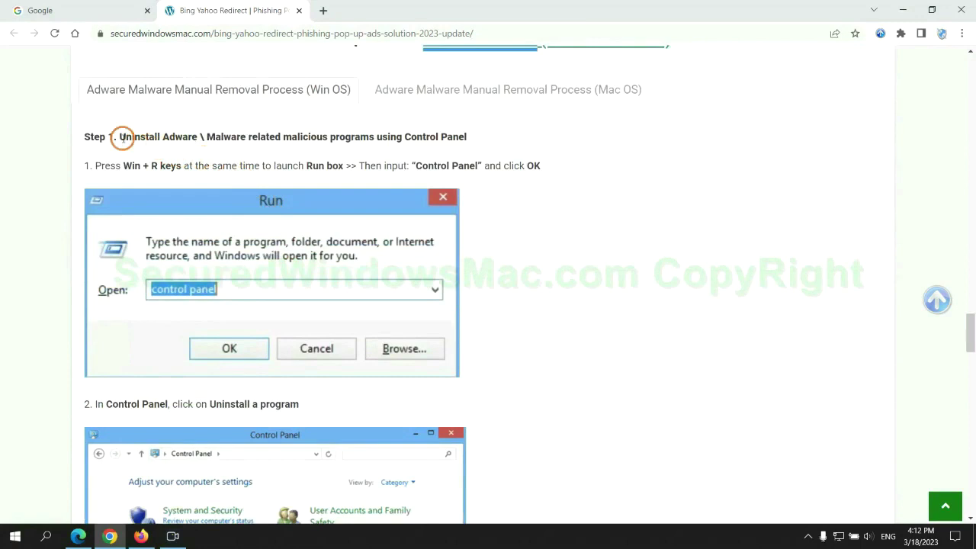
{"action": "left_click_drag", "start_coordinate": [120, 138], "coordinate": [369, 140]}
{"action": "left_click", "coordinate": [645, 198]}
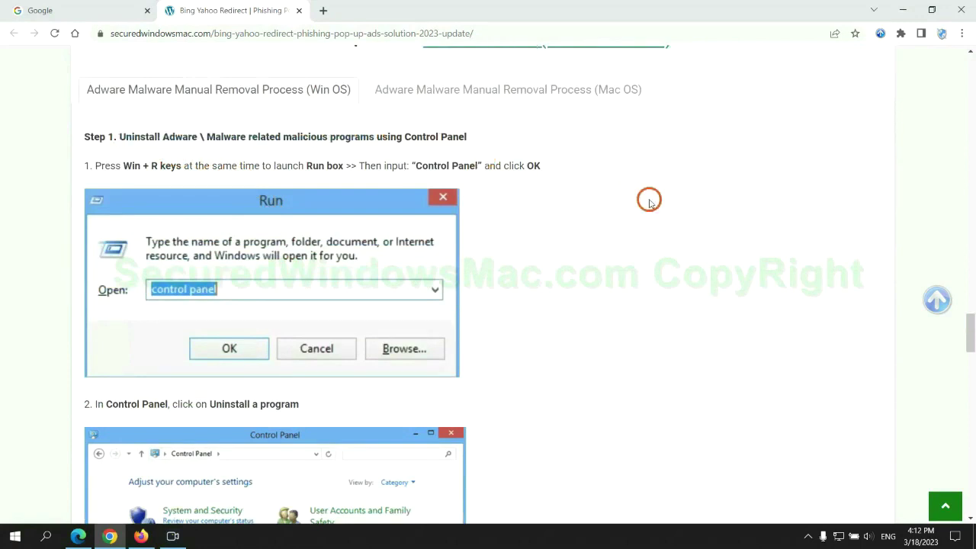
{"action": "scroll", "coordinate": [611, 200], "scroll_direction": "down", "scroll_amount": 2}
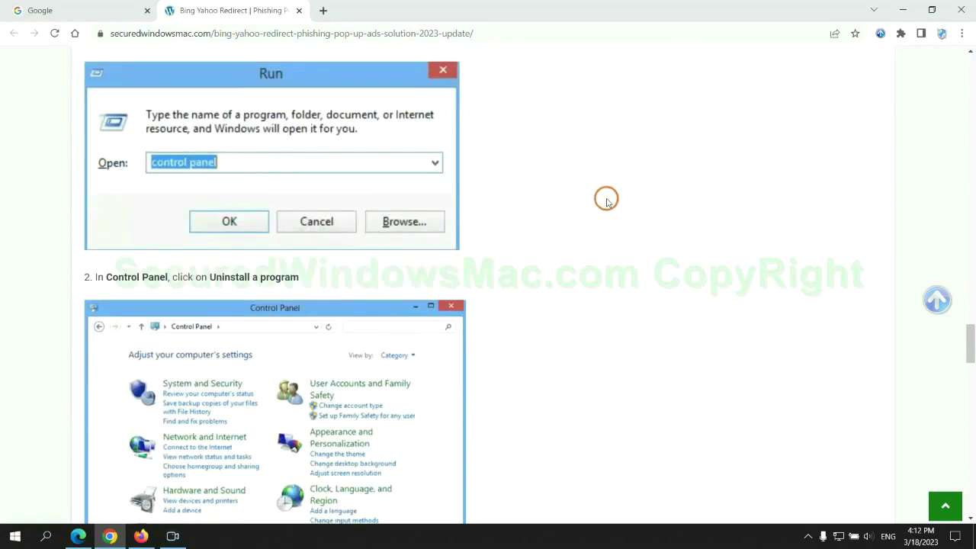
Open Control Panel from Run, check Uninstall a program for Lantern, then close the window
{"action": "key", "text": "super+r"}
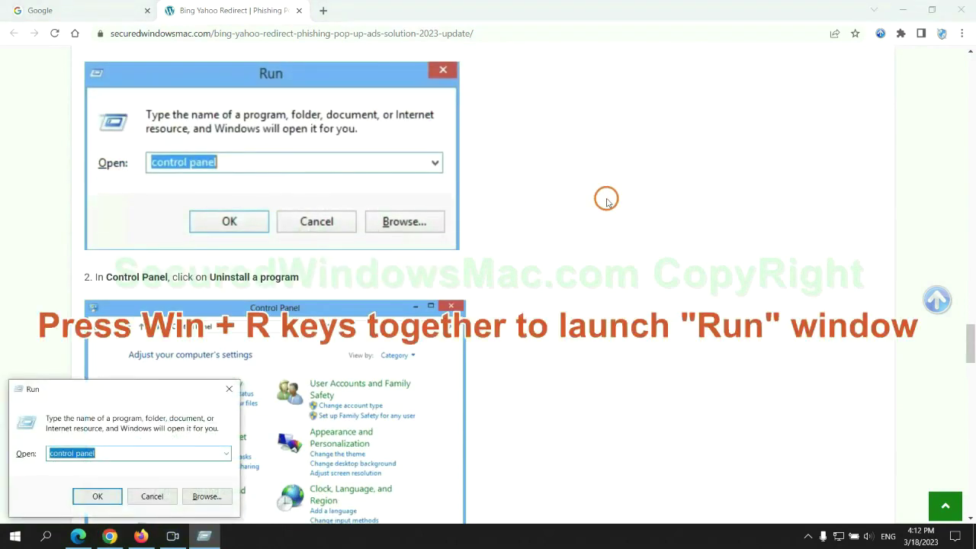
{"action": "type", "text": "control"}
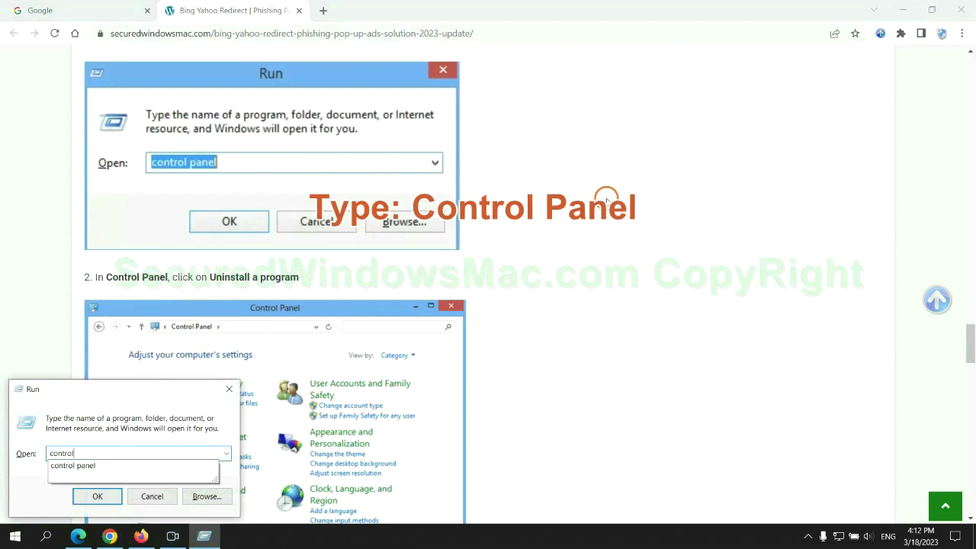
{"action": "type", "text": " panel"}
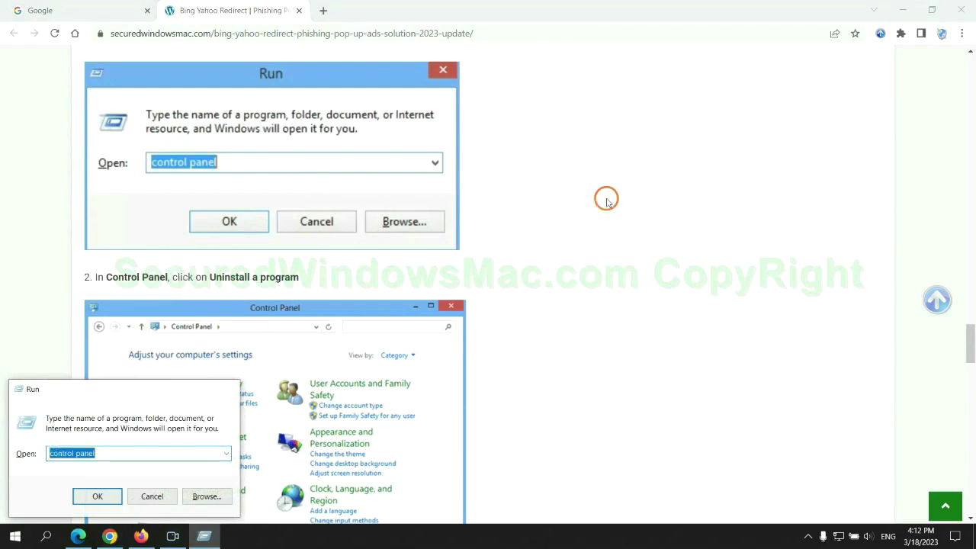
{"action": "key", "text": "Return"}
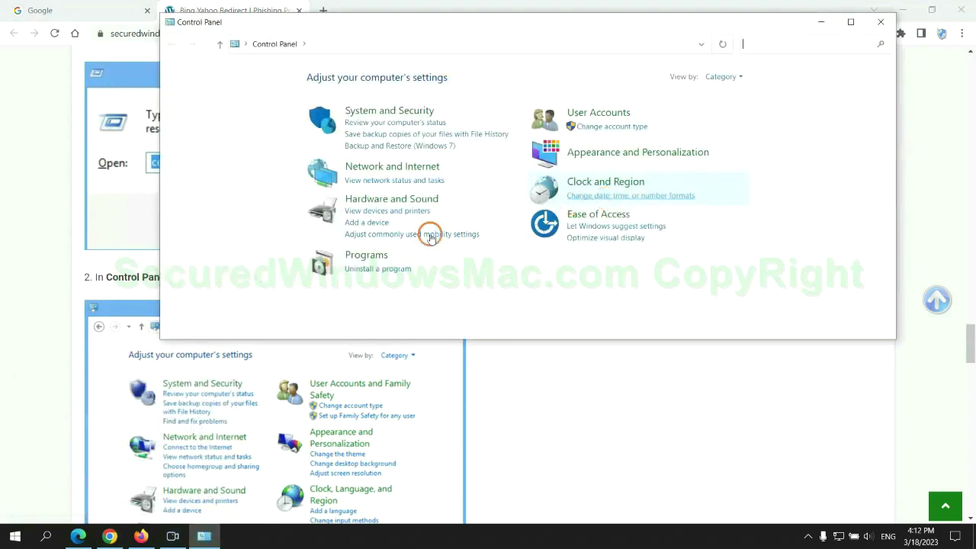
{"action": "left_click", "coordinate": [387, 269]}
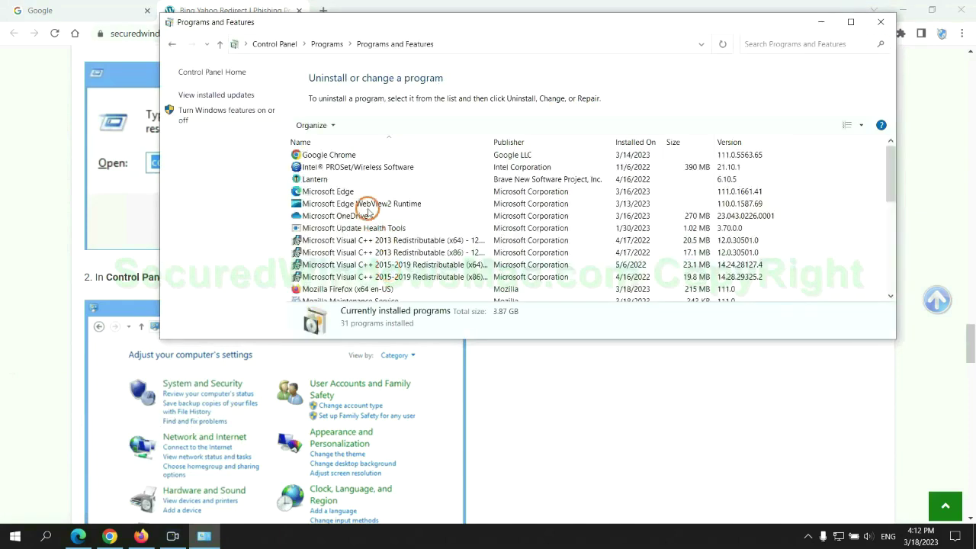
{"action": "left_click", "coordinate": [316, 180]}
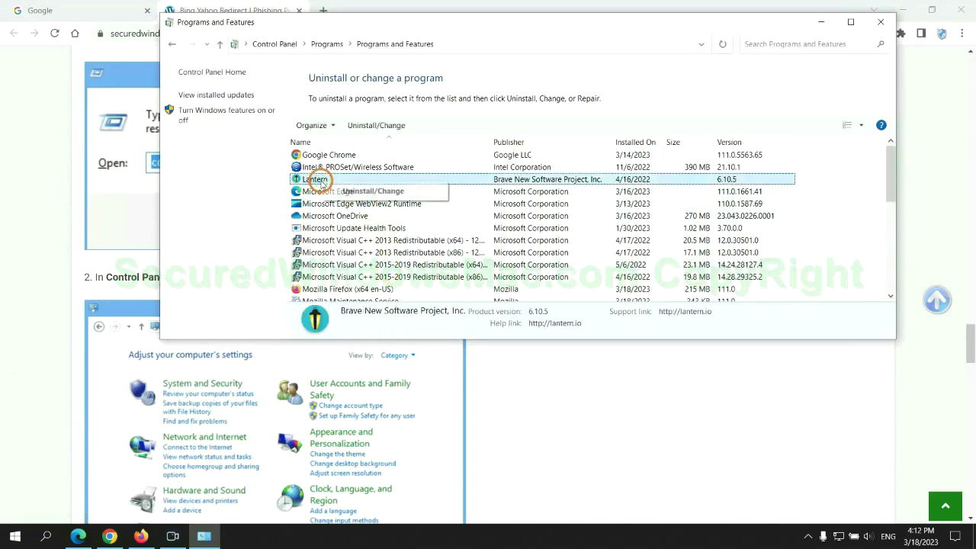
{"action": "left_click", "coordinate": [880, 21]}
Scroll the guide to Step 2 on removing malicious browser extensions
{"action": "scroll", "coordinate": [286, 327], "scroll_direction": "down", "scroll_amount": 6}
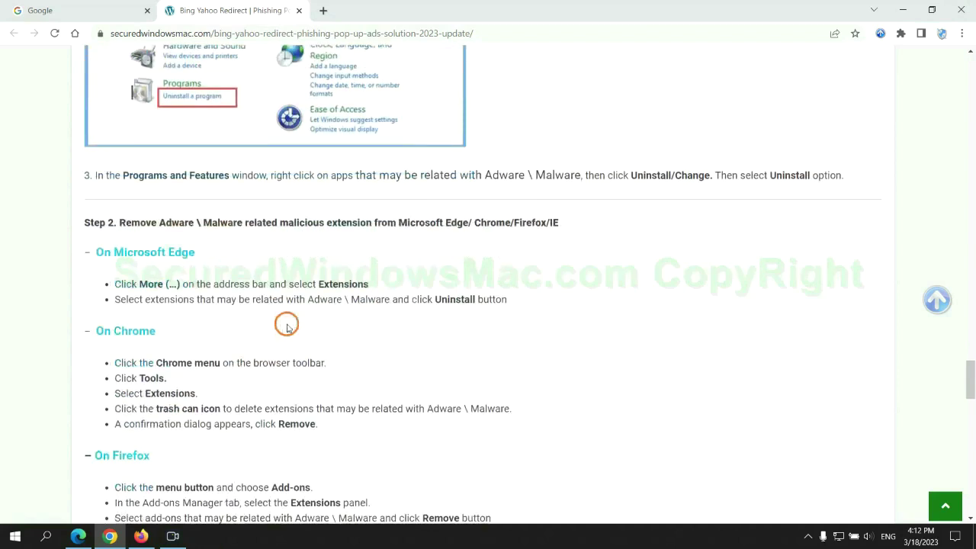
{"action": "left_click_drag", "start_coordinate": [276, 224], "coordinate": [373, 223]}
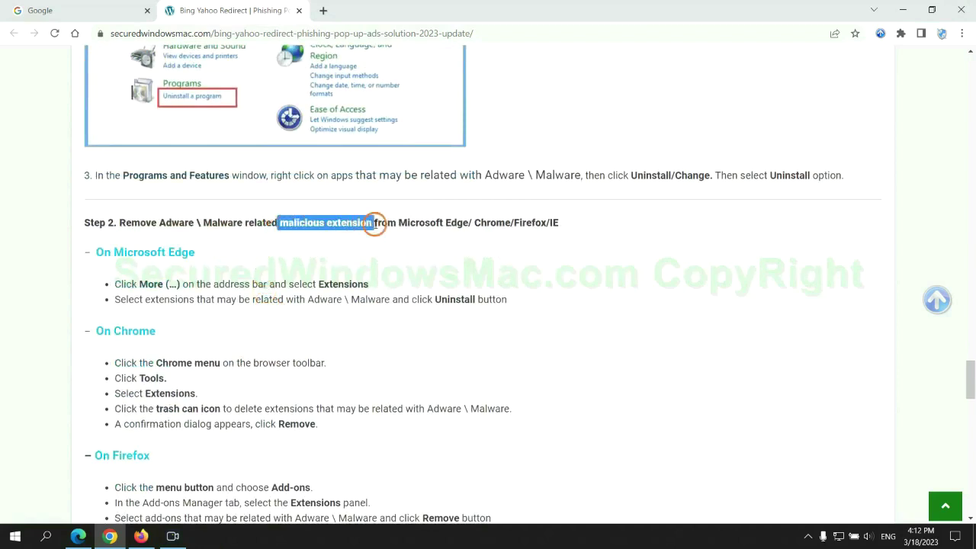
{"action": "left_click", "coordinate": [392, 244]}
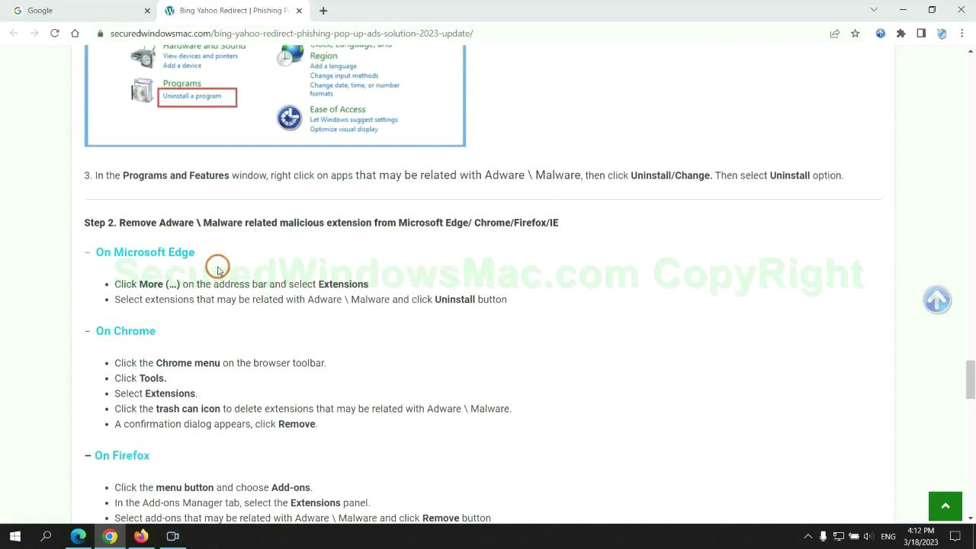
Remove the McAfee WebAdvisor extension from Edge's Manage extensions page
{"action": "left_click", "coordinate": [79, 535]}
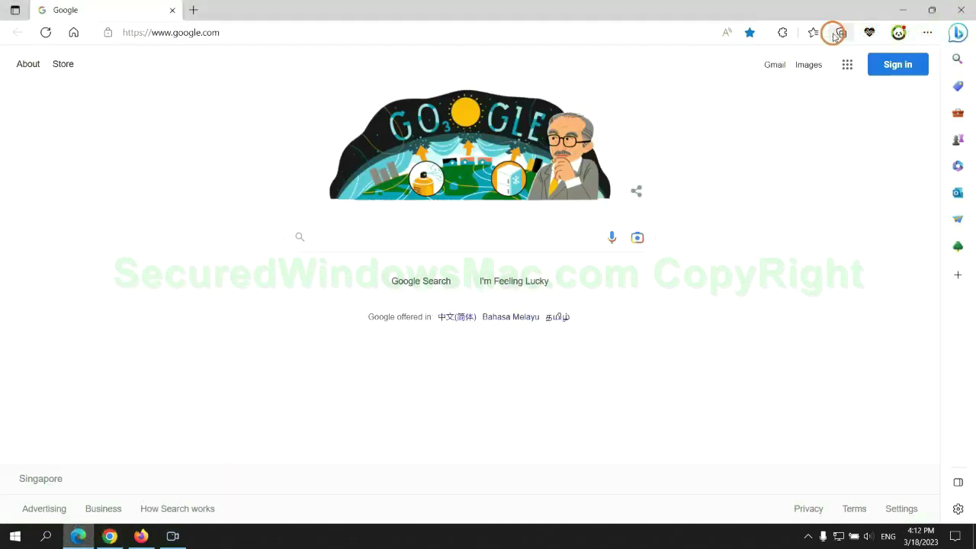
{"action": "left_click", "coordinate": [809, 33]}
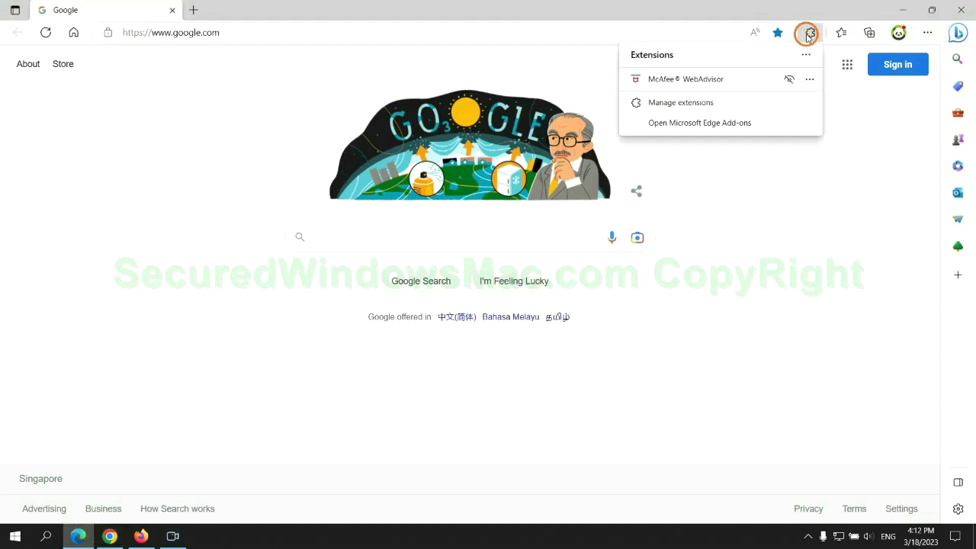
{"action": "left_click", "coordinate": [677, 103]}
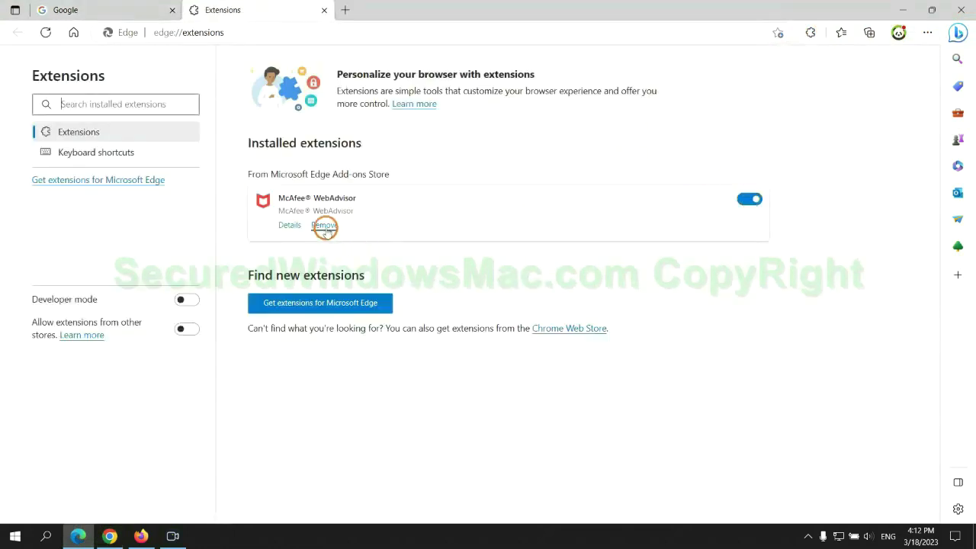
{"action": "left_click", "coordinate": [325, 226]}
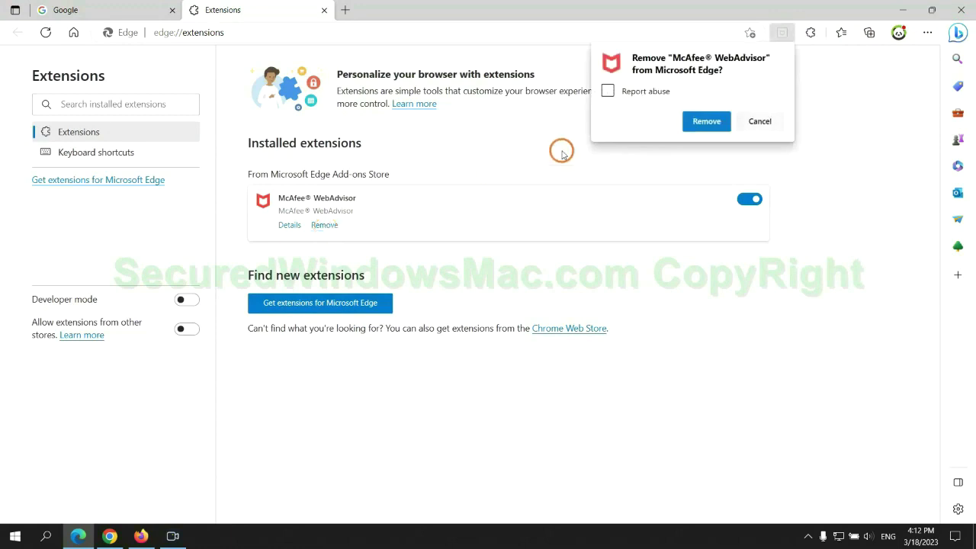
{"action": "left_click", "coordinate": [702, 122]}
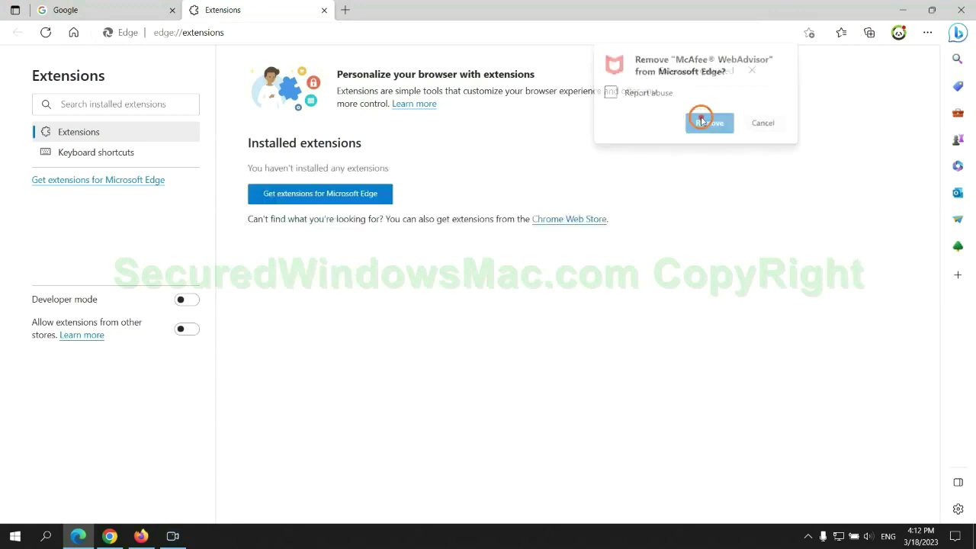
Remove the Ecosia extension via Chrome's Manage extensions, close its feedback tab, and switch to Firefox
{"action": "left_click", "coordinate": [324, 11]}
{"action": "left_click", "coordinate": [118, 539]}
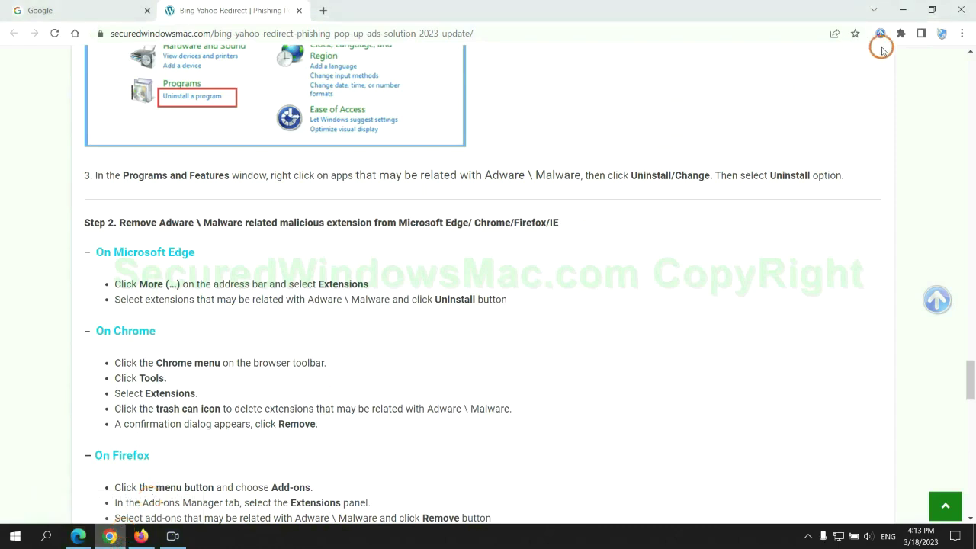
{"action": "left_click", "coordinate": [901, 34]}
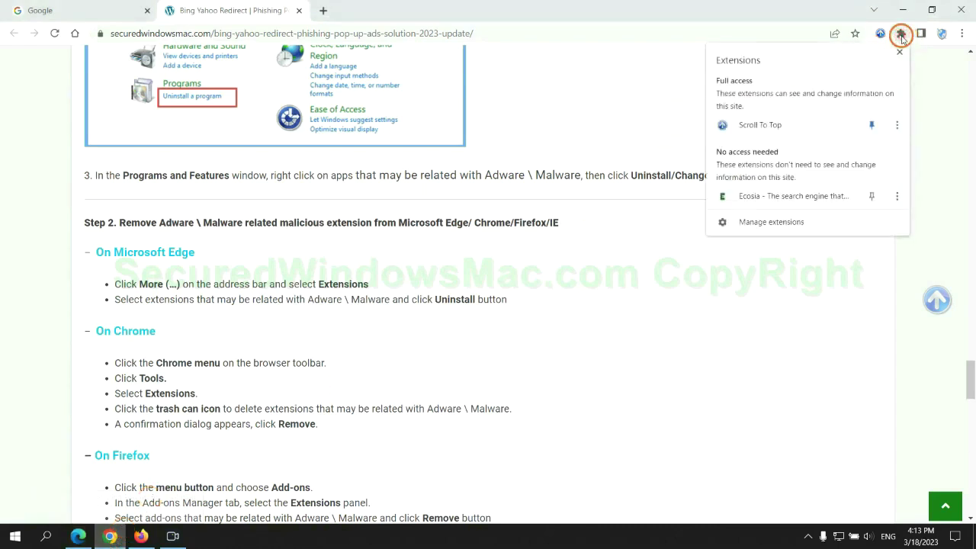
{"action": "left_click", "coordinate": [790, 223]}
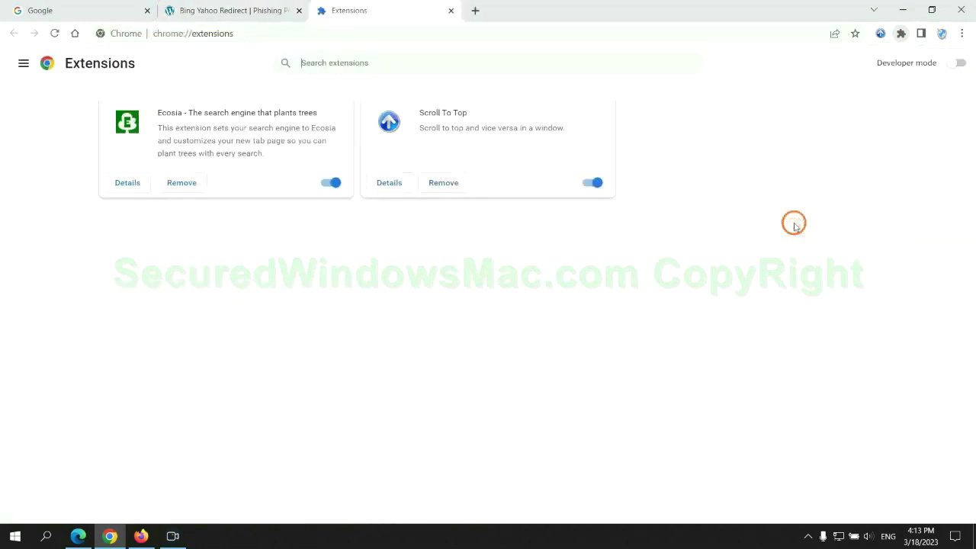
{"action": "left_click", "coordinate": [181, 183]}
{"action": "left_click", "coordinate": [801, 136]}
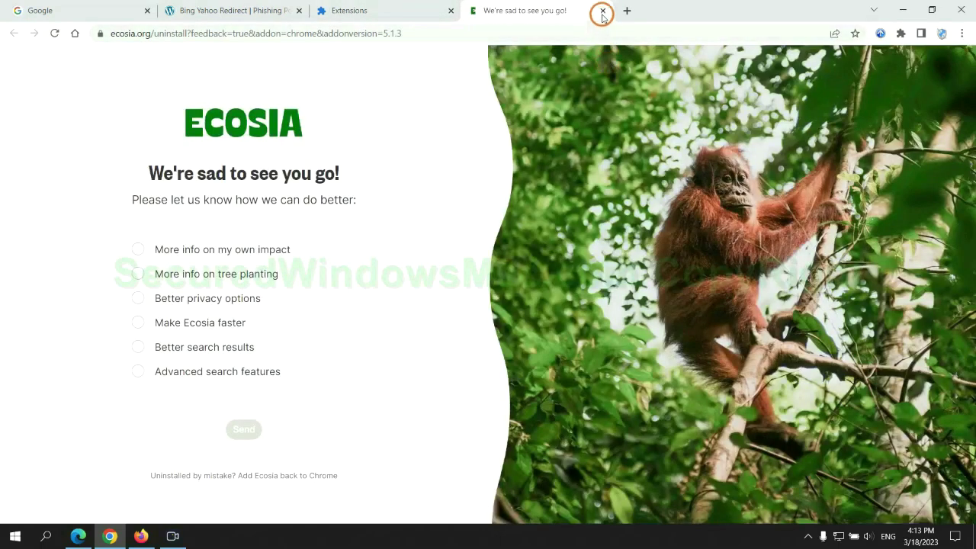
{"action": "left_click", "coordinate": [602, 10]}
{"action": "left_click", "coordinate": [141, 534]}
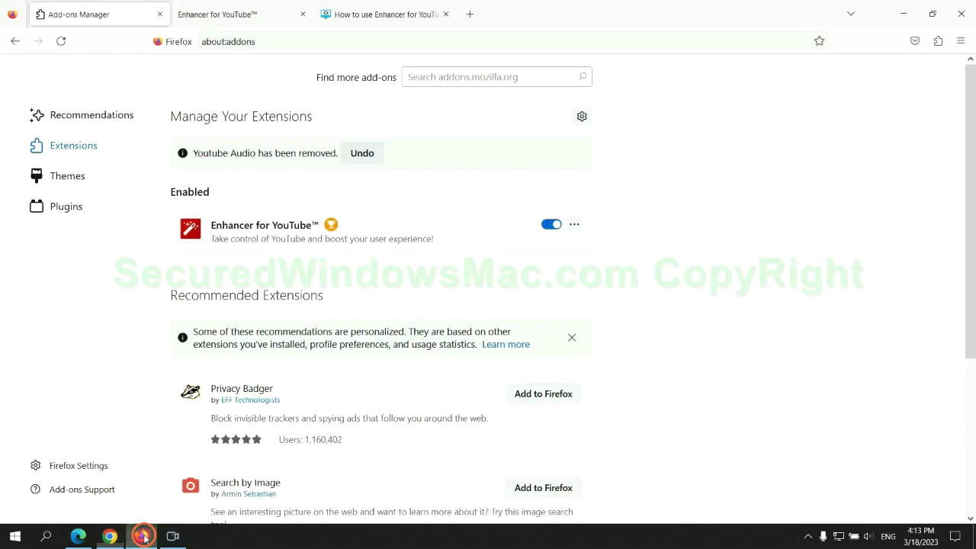
Remove Enhancer for YouTube in Firefox's add-ons manager, then return to the guide's registry step
{"action": "left_click", "coordinate": [938, 42]}
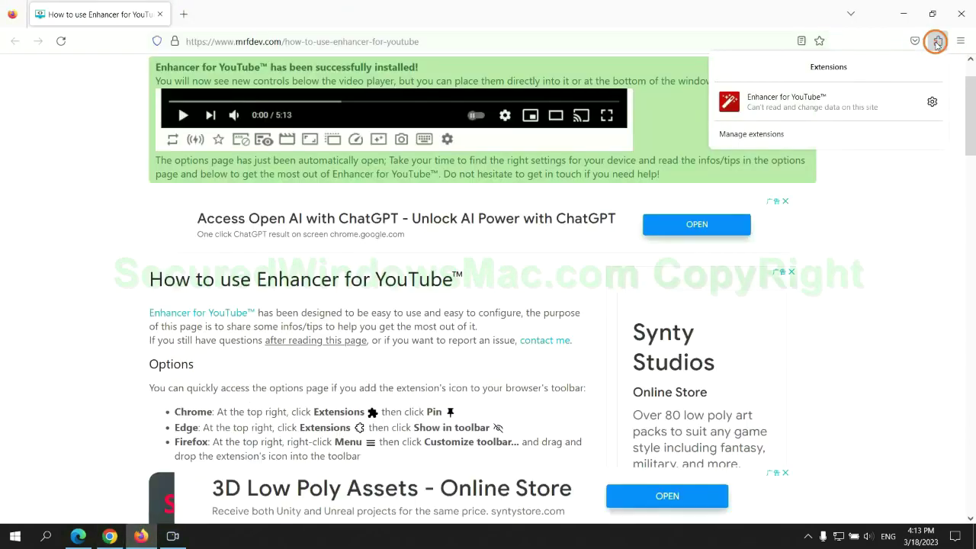
{"action": "left_click", "coordinate": [839, 129]}
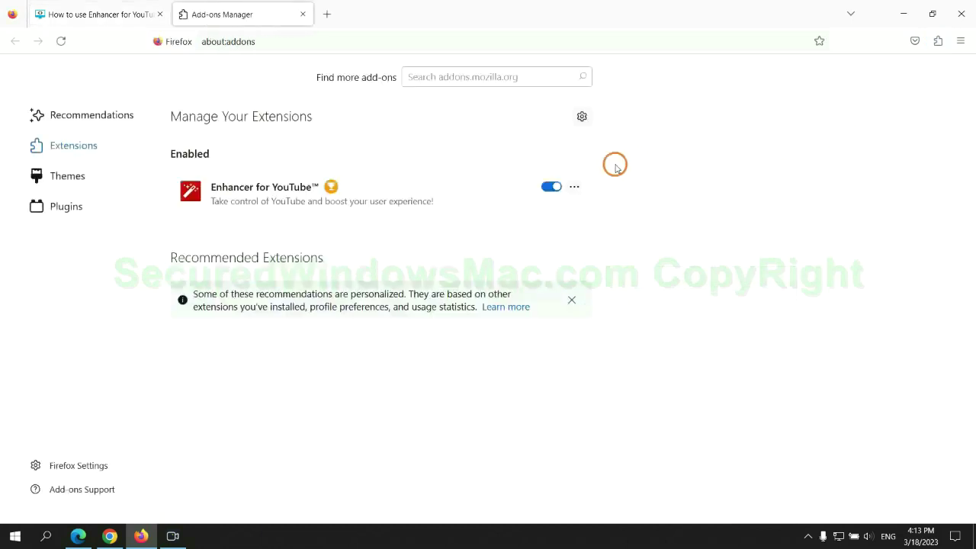
{"action": "left_click", "coordinate": [574, 186]}
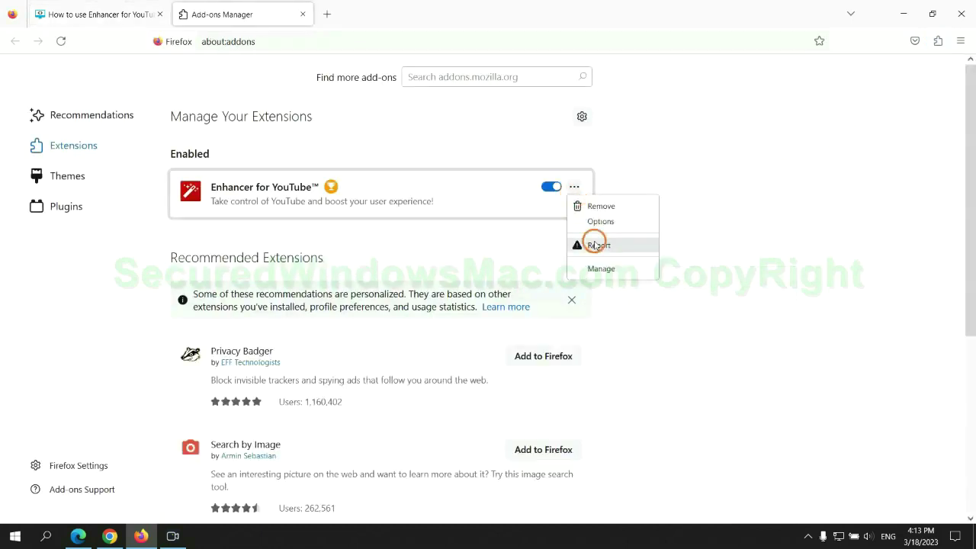
{"action": "left_click", "coordinate": [601, 206]}
{"action": "left_click", "coordinate": [542, 121]}
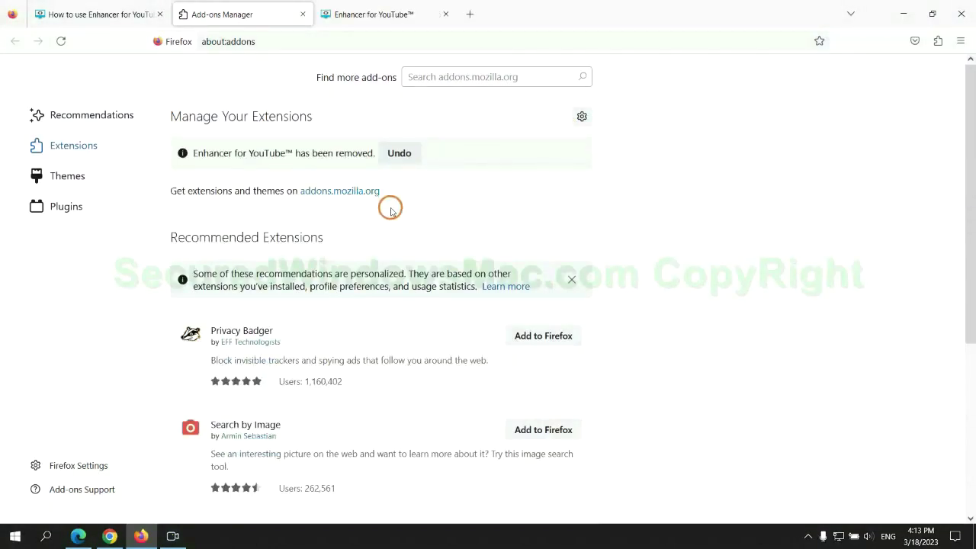
{"action": "key", "text": "alt+Tab"}
{"action": "left_click_drag", "start_coordinate": [226, 214], "coordinate": [283, 244]}
Launch Registry Editor by running regedit from the Run box
{"action": "left_click", "coordinate": [284, 244]}
{"action": "scroll", "coordinate": [284, 244], "scroll_direction": "down", "scroll_amount": 2}
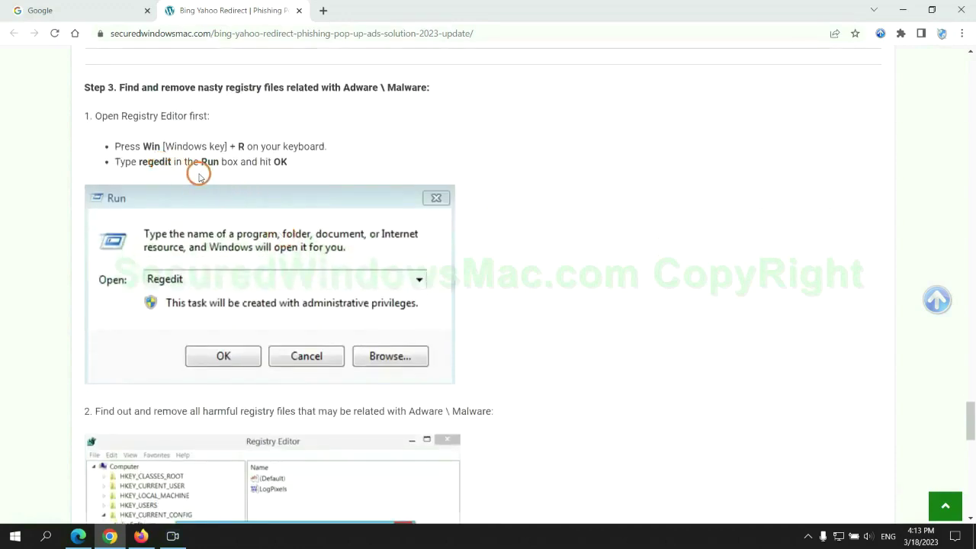
{"action": "key", "text": "super+r"}
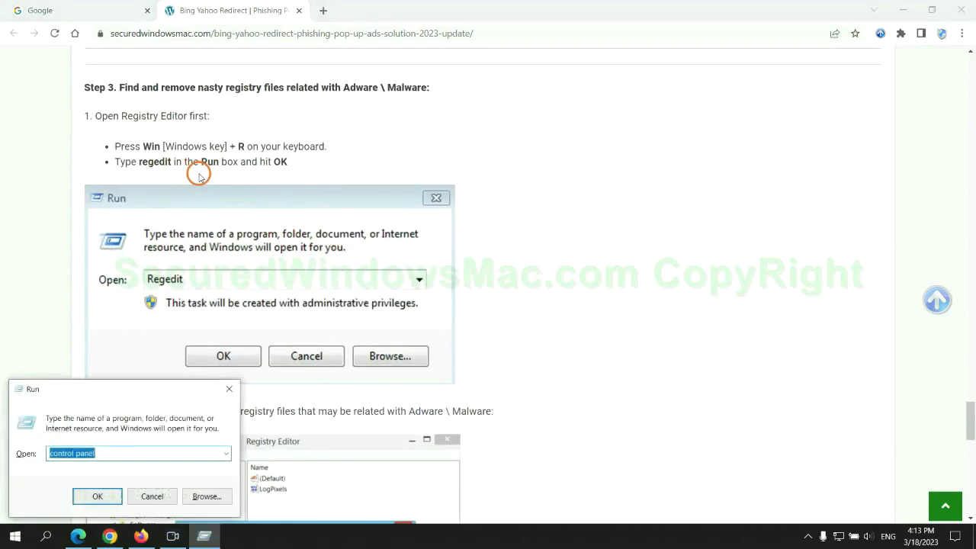
{"action": "type", "text": "rege"}
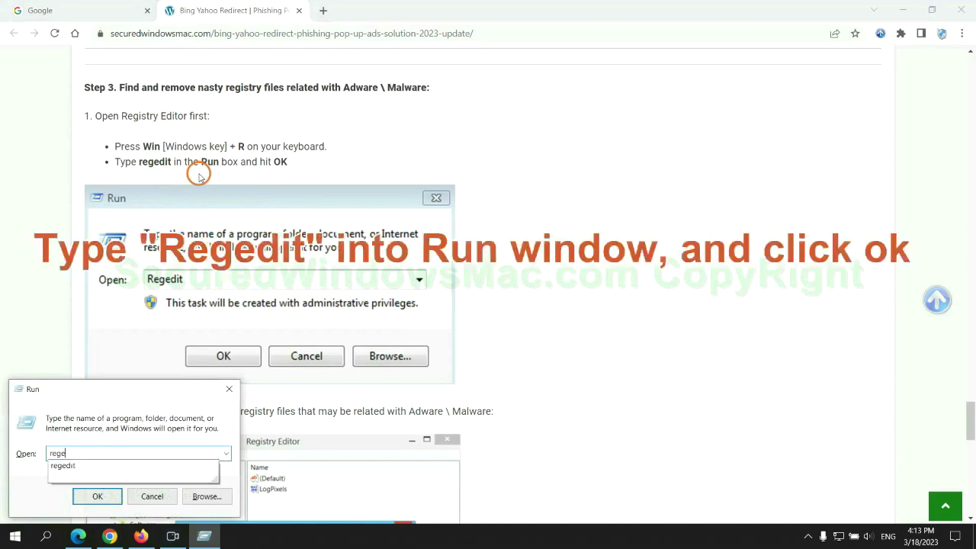
{"action": "type", "text": "dit"}
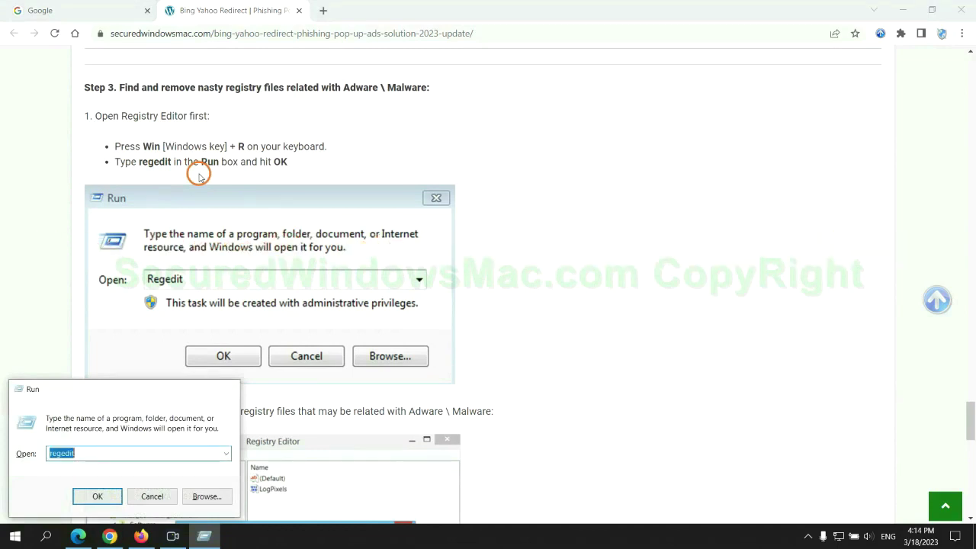
{"action": "key", "text": "Return"}
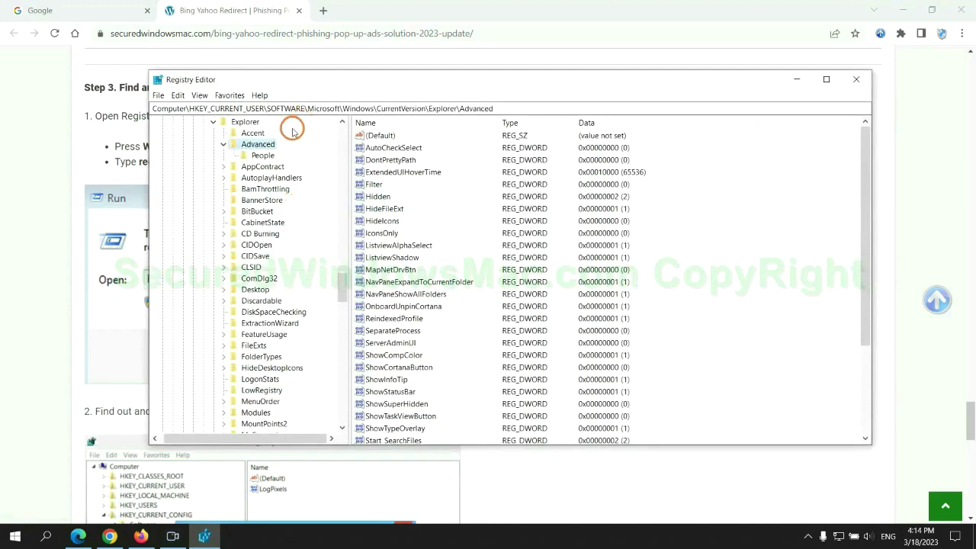
Search the registry for 'Apps' and bring up actions for the found StoreAppsOnTaskbar value
{"action": "left_click", "coordinate": [177, 96]}
{"action": "left_click", "coordinate": [200, 184]}
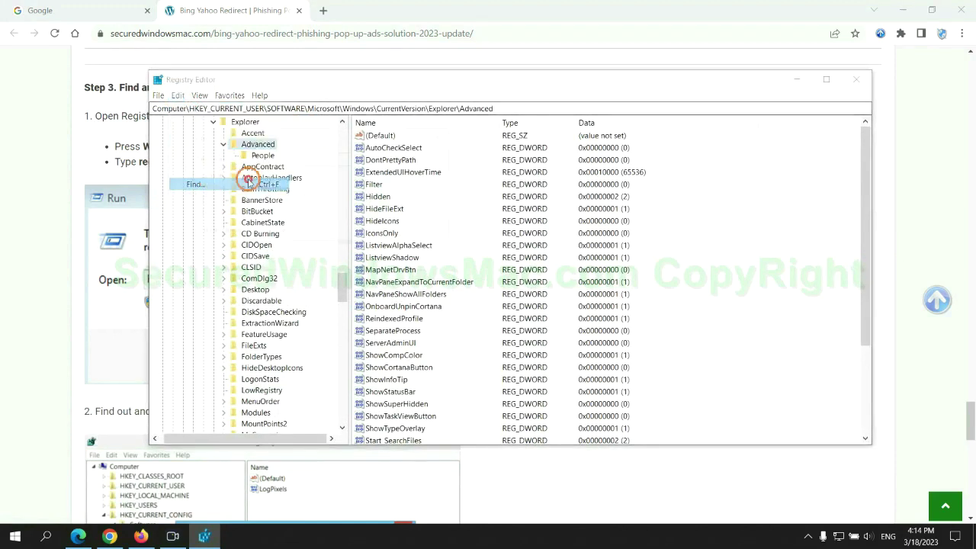
{"action": "type", "text": "App"}
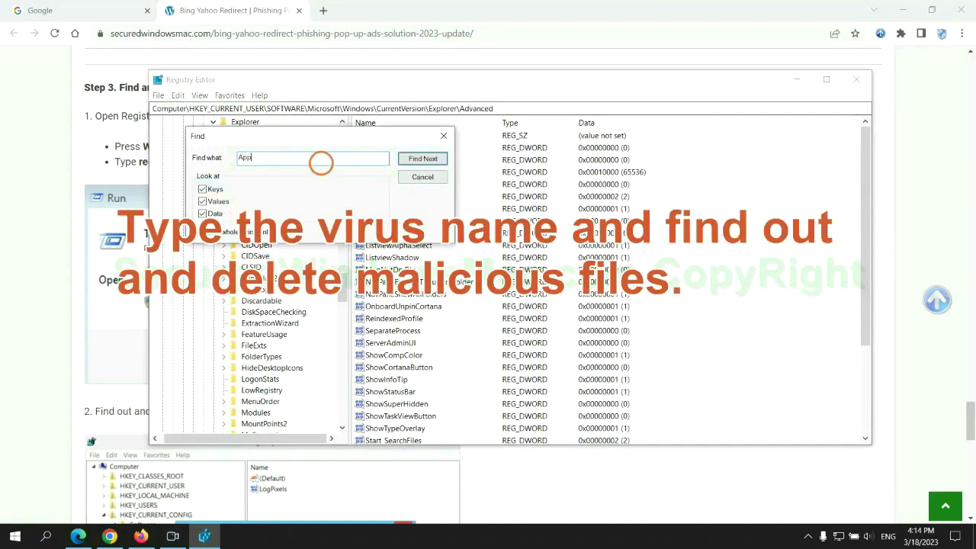
{"action": "type", "text": "s"}
{"action": "key", "text": "Return"}
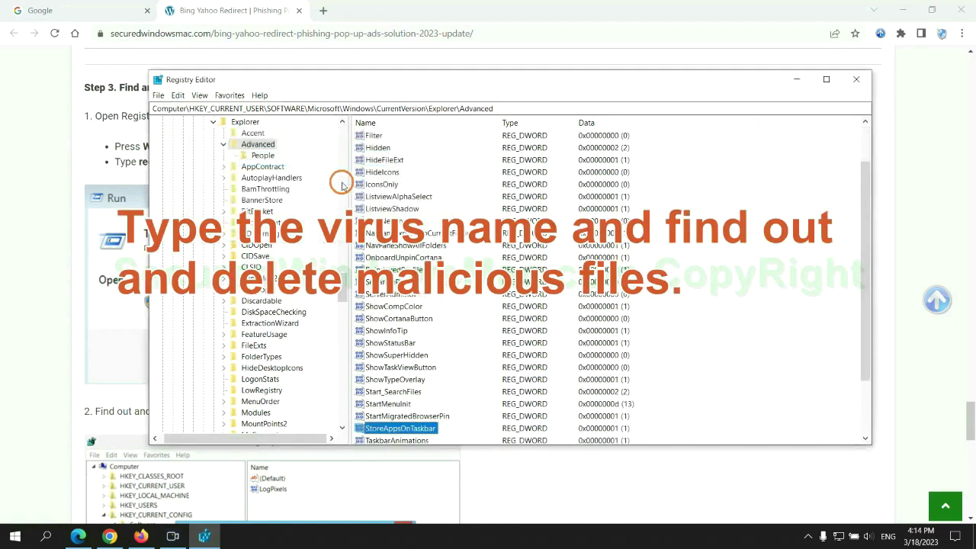
{"action": "right_click", "coordinate": [441, 358]}
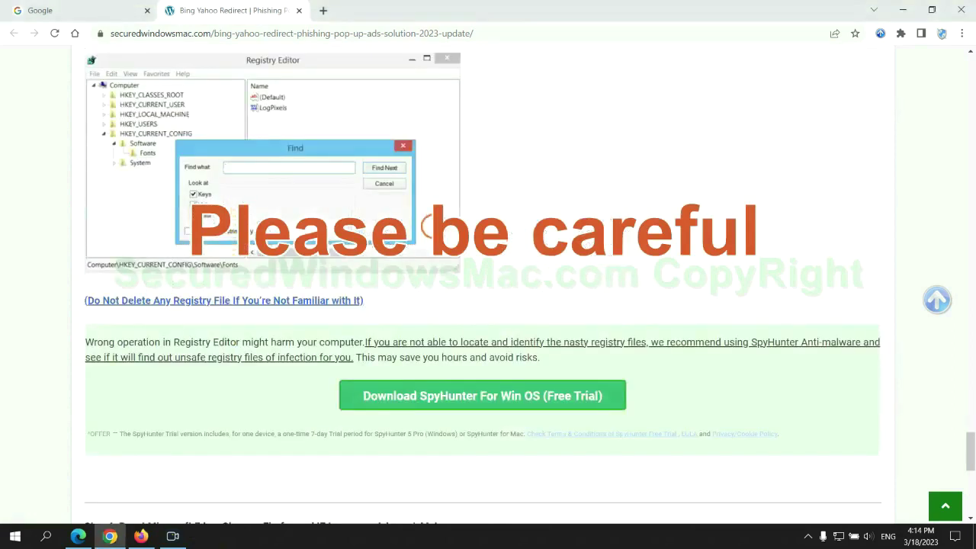
{"action": "scroll", "coordinate": [432, 228], "scroll_direction": "down", "scroll_amount": 1}
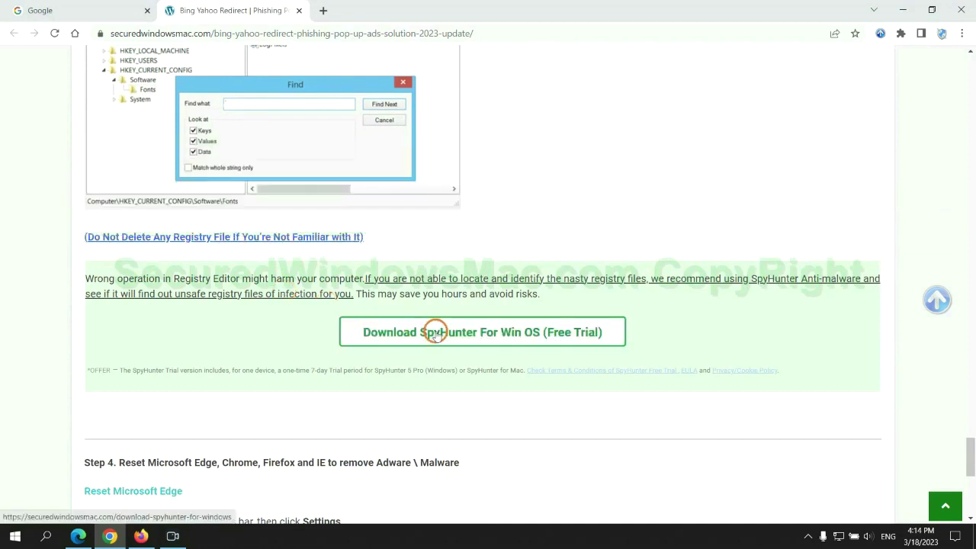
Scroll the guide to Step 4 on resetting the browsers
{"action": "scroll", "coordinate": [434, 331], "scroll_direction": "down", "scroll_amount": 6}
{"action": "double_click", "coordinate": [131, 81]}
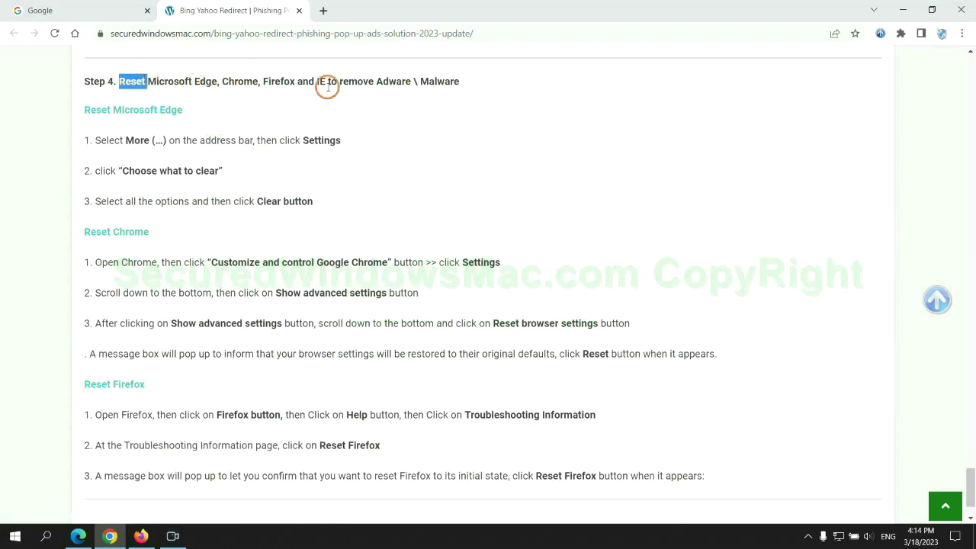
{"action": "left_click", "coordinate": [373, 109]}
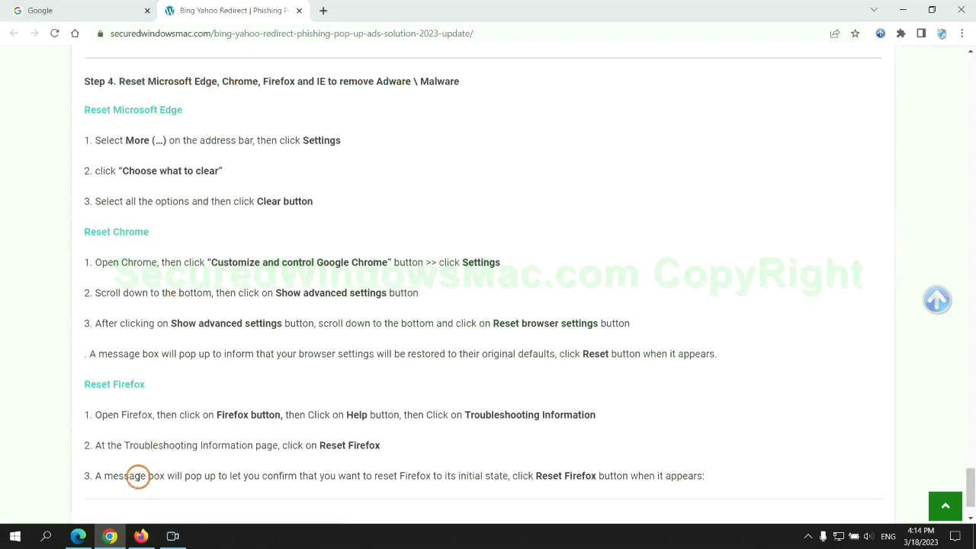
Open Choose what to clear under Edge's Privacy, search, and services settings, then return to Chrome
{"action": "left_click", "coordinate": [78, 536]}
{"action": "left_click", "coordinate": [925, 33]}
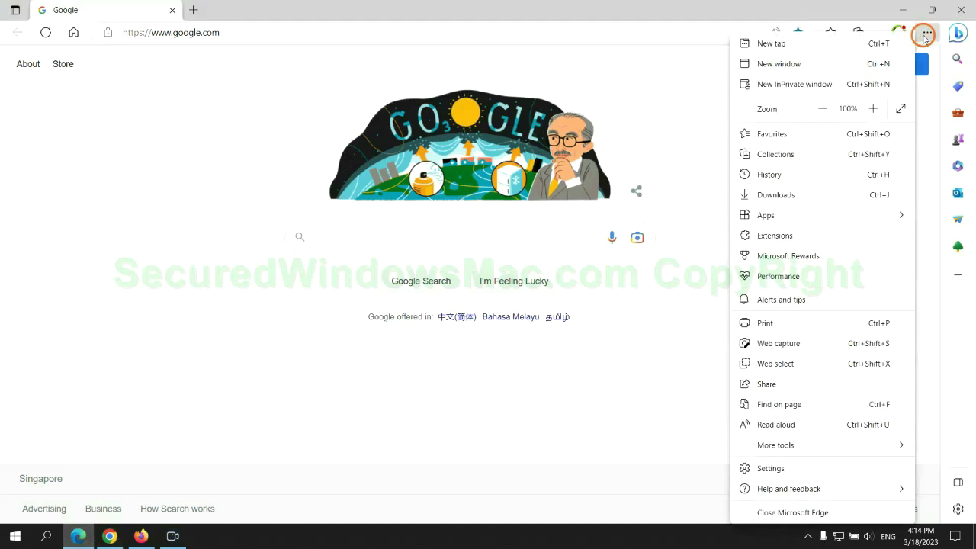
{"action": "left_click", "coordinate": [767, 470]}
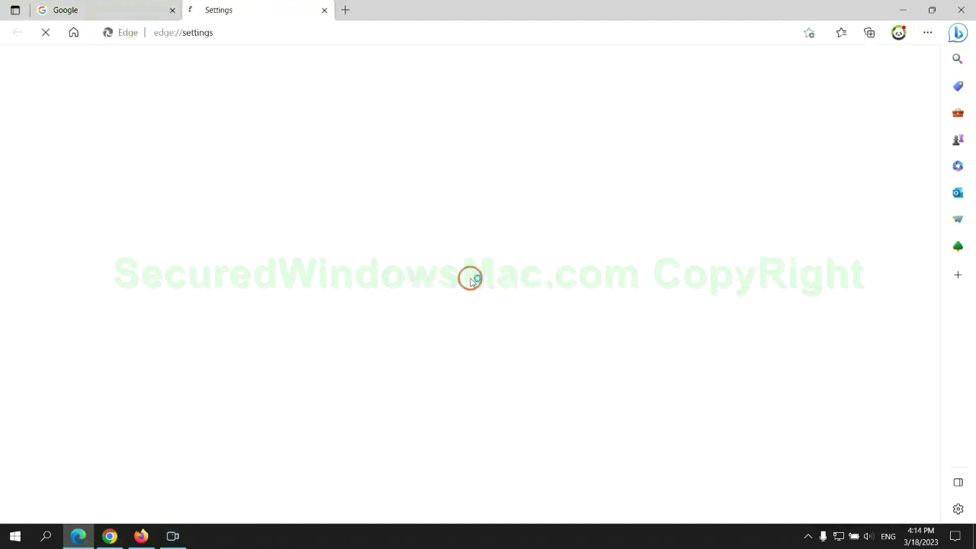
{"action": "left_click", "coordinate": [160, 156]}
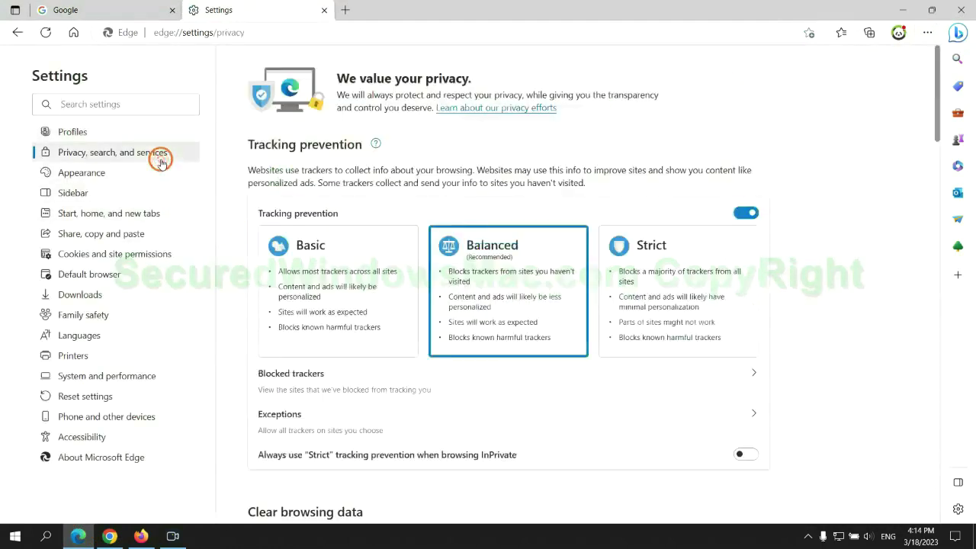
{"action": "scroll", "coordinate": [834, 350], "scroll_direction": "down", "scroll_amount": 3}
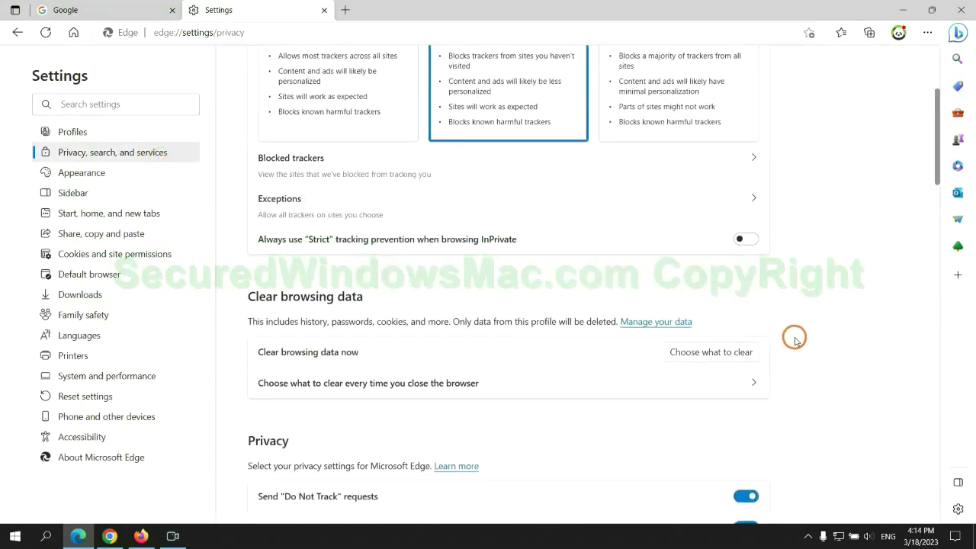
{"action": "left_click", "coordinate": [723, 353]}
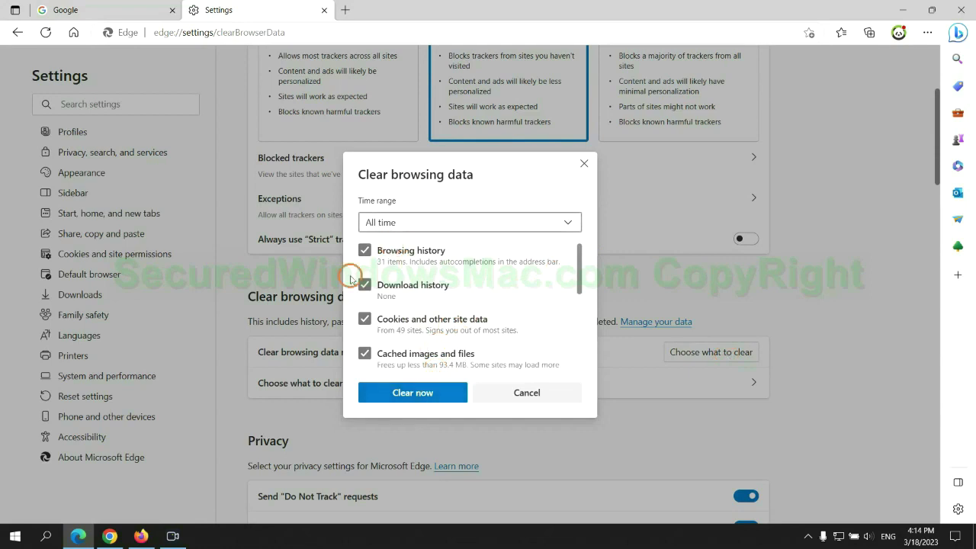
{"action": "left_click", "coordinate": [123, 522]}
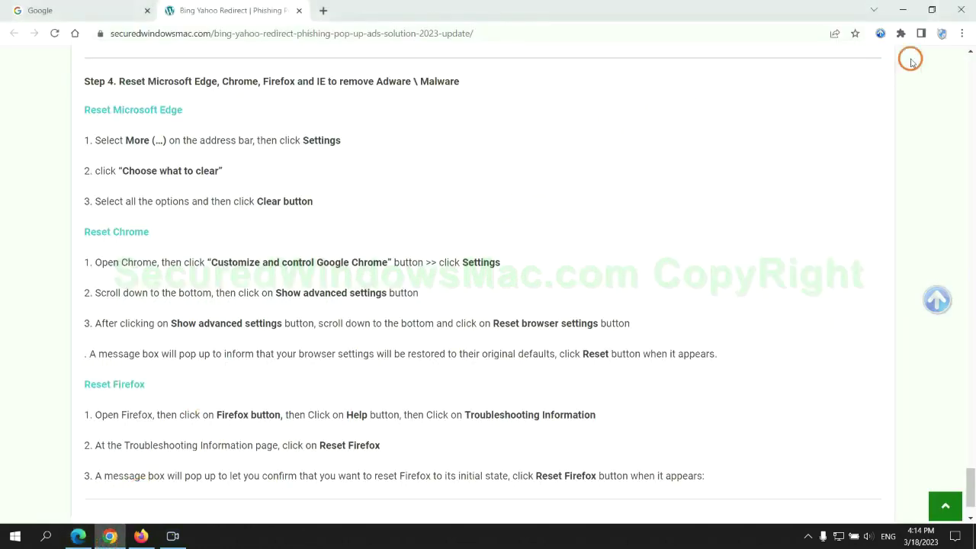
Bring up Chrome's 'Restore settings to their original defaults' confirmation in Settings, then switch to Firefox
{"action": "left_click", "coordinate": [961, 33]}
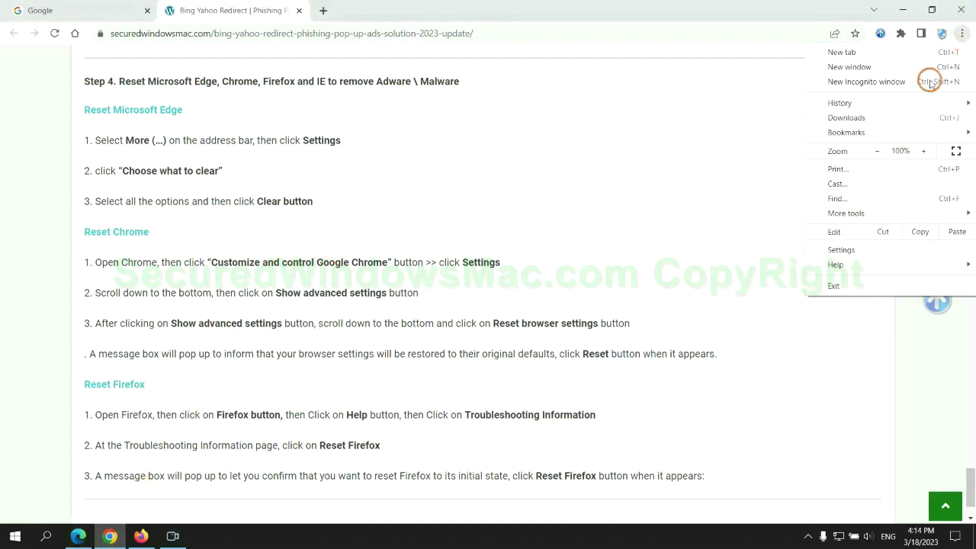
{"action": "left_click", "coordinate": [847, 248]}
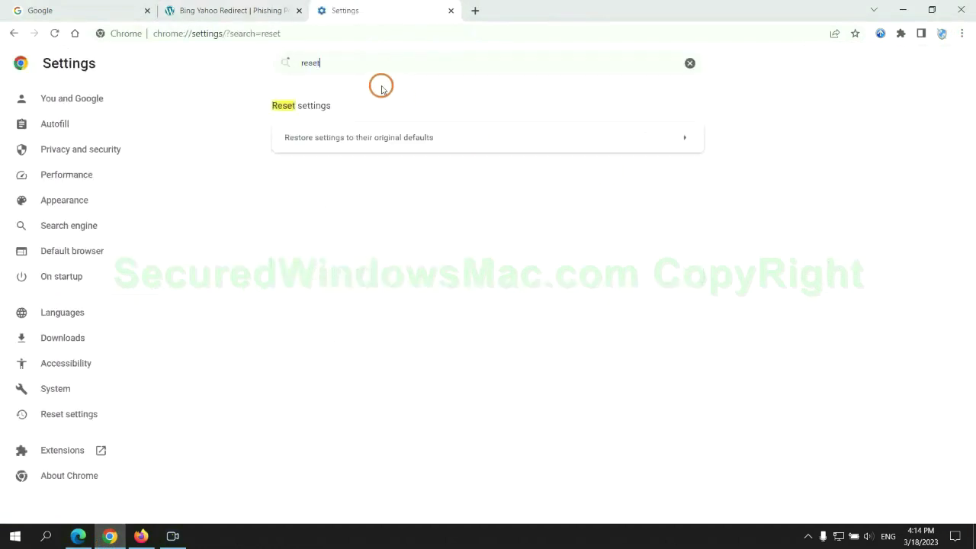
{"action": "left_click", "coordinate": [512, 341]}
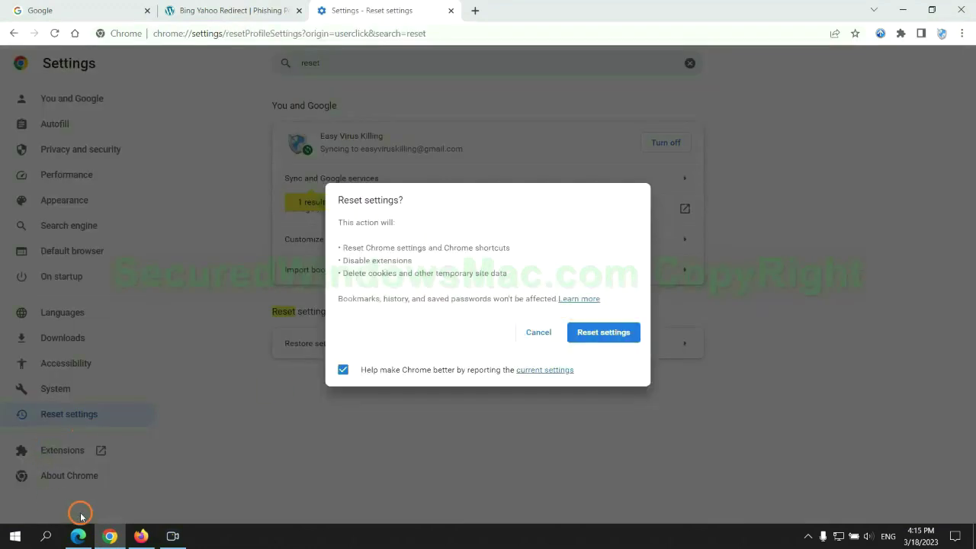
{"action": "left_click", "coordinate": [137, 536]}
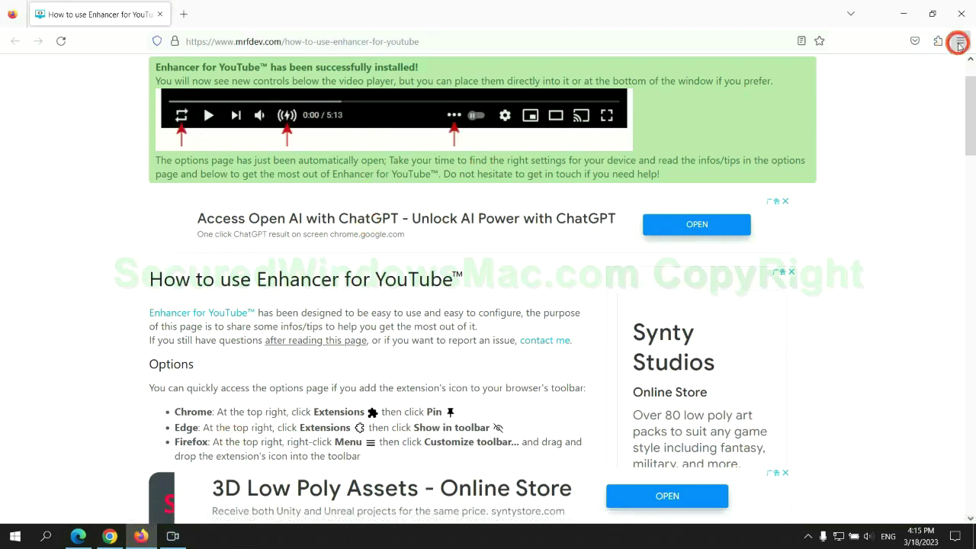
Show Firefox's Help options, then highlight the guide's 'If problems remain' SpyHunter scan note
{"action": "left_click", "coordinate": [960, 40]}
{"action": "left_click", "coordinate": [829, 391]}
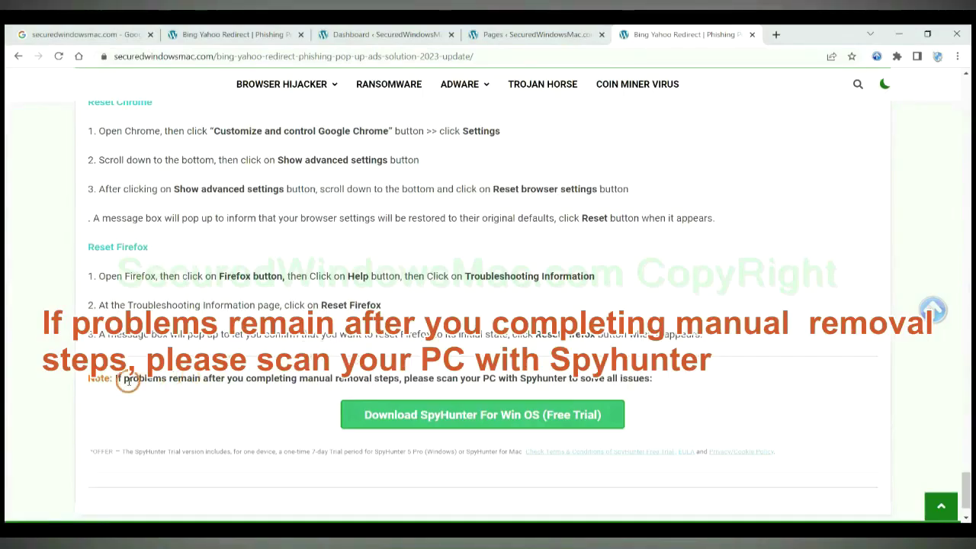
{"action": "left_click_drag", "start_coordinate": [116, 382], "coordinate": [204, 383]}
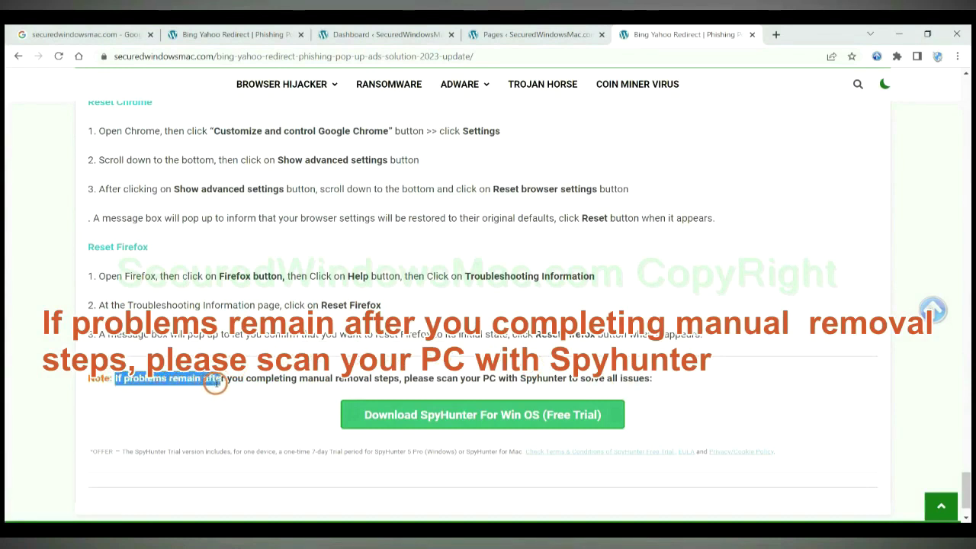